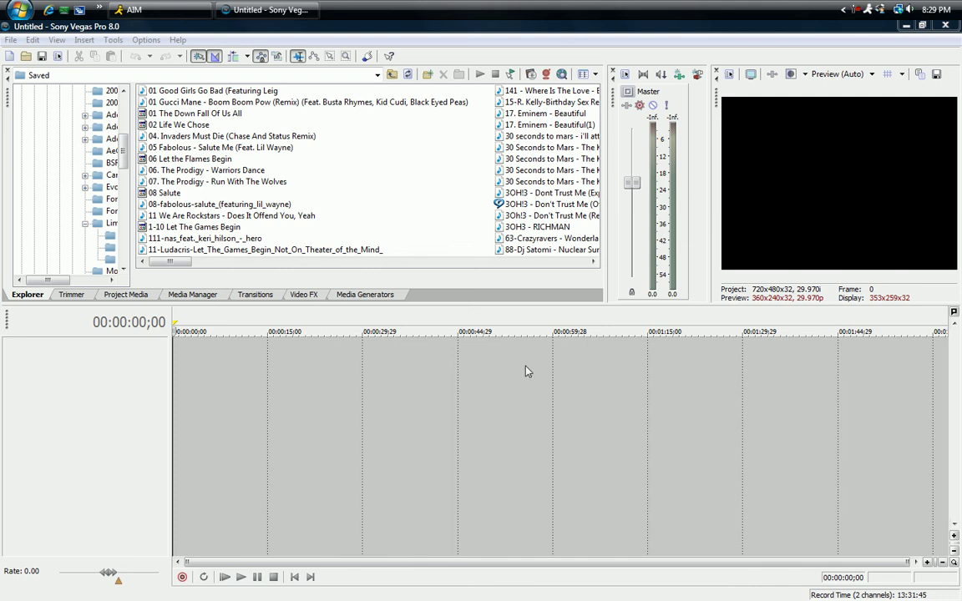
# Browse the Project Media, Transitions, Video FX, Media Generators and Media Manager windows
pyautogui.click(127, 294)
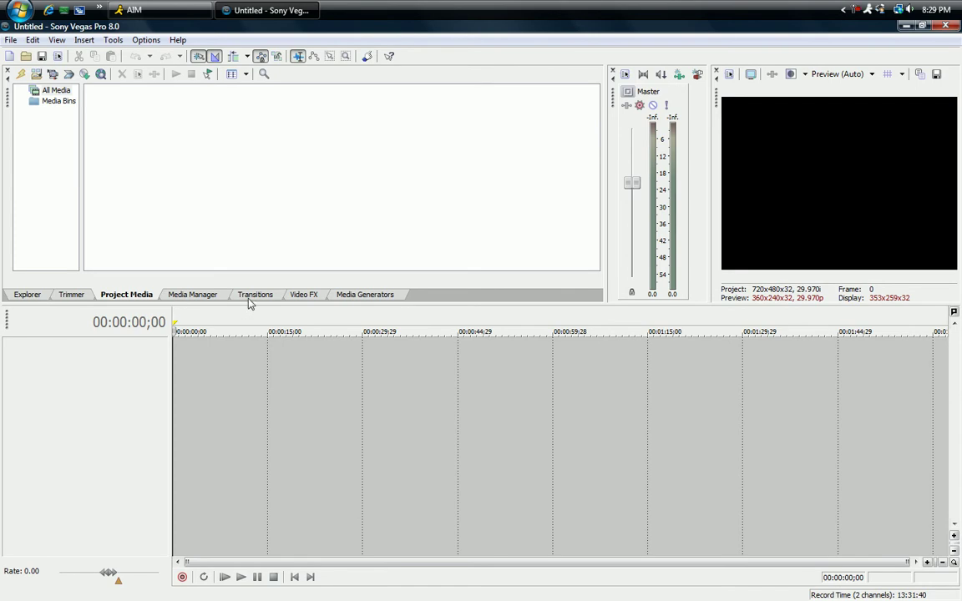
pyautogui.click(250, 295)
pyautogui.click(320, 296)
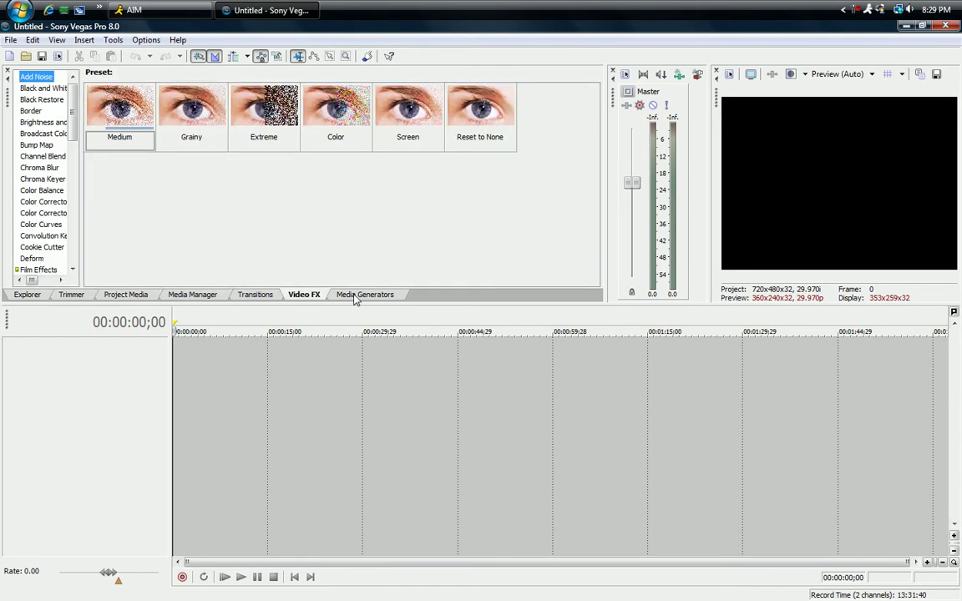
pyautogui.click(359, 295)
pyautogui.click(27, 294)
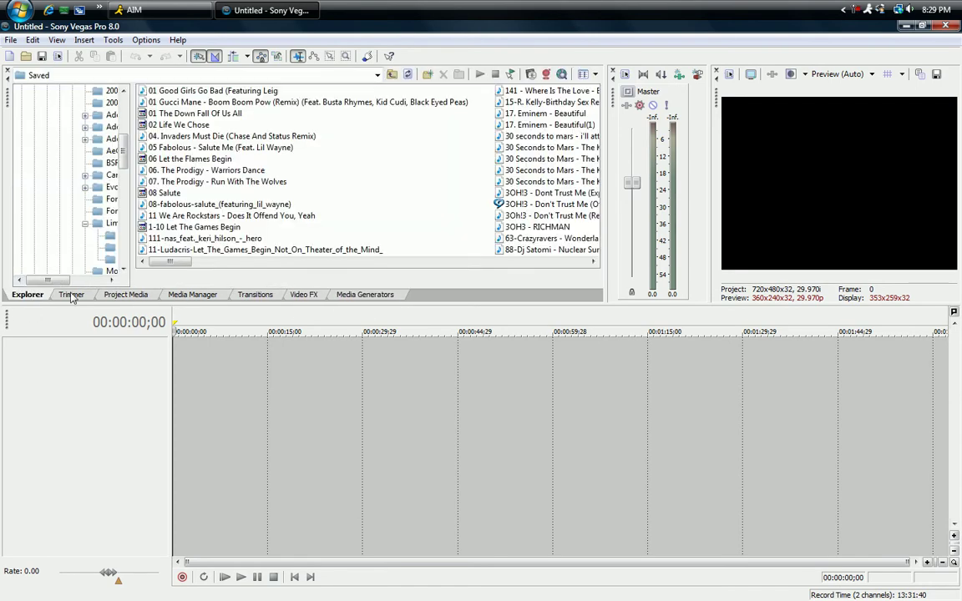
pyautogui.click(304, 295)
pyautogui.click(255, 295)
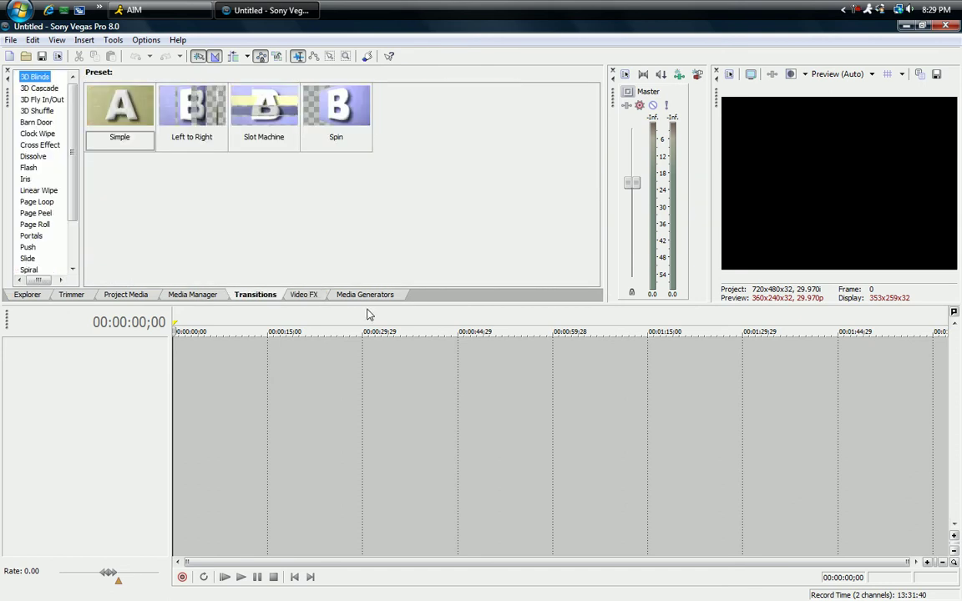
pyautogui.click(365, 295)
pyautogui.click(200, 295)
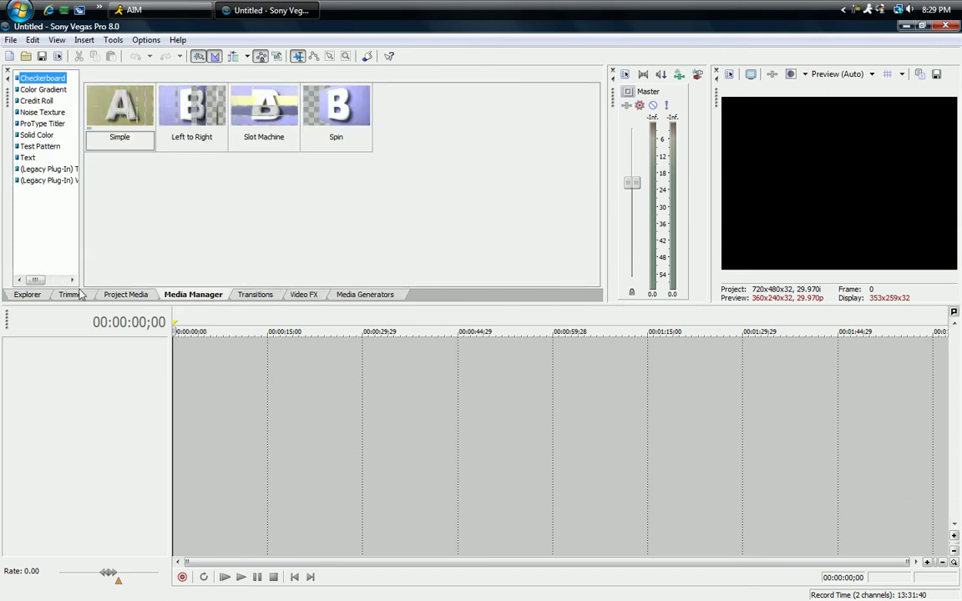
pyautogui.click(27, 294)
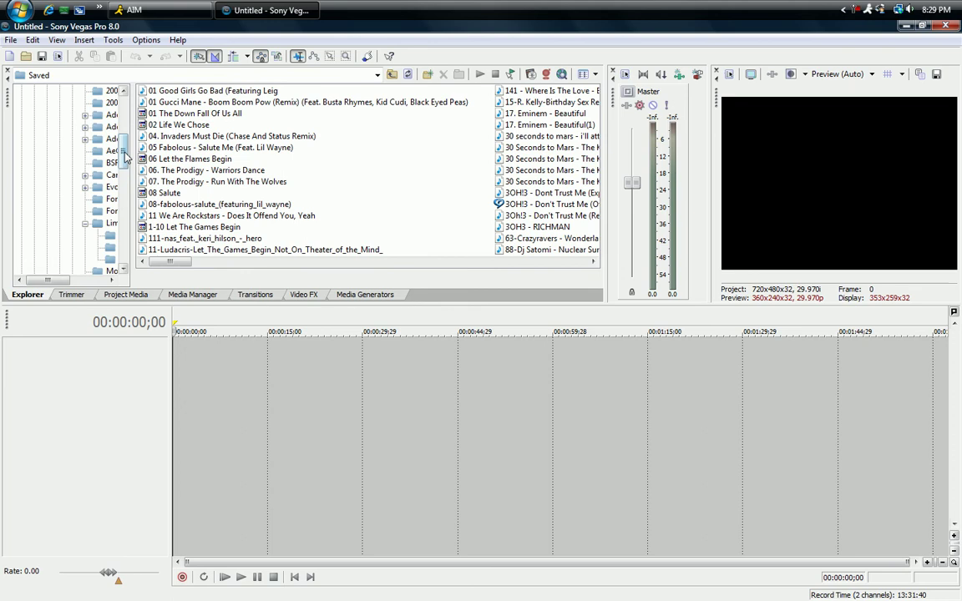
pyautogui.moveTo(122, 150); pyautogui.dragTo(140, 122)
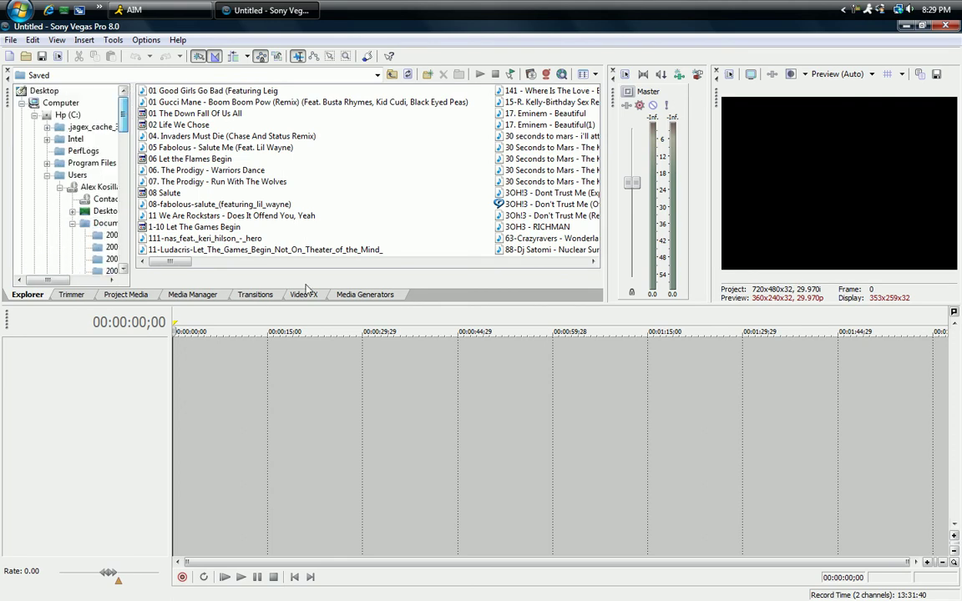
# Place the Text generator's Solid Background preset at the timeline start and select the Sample Text event
pyautogui.click(365, 294)
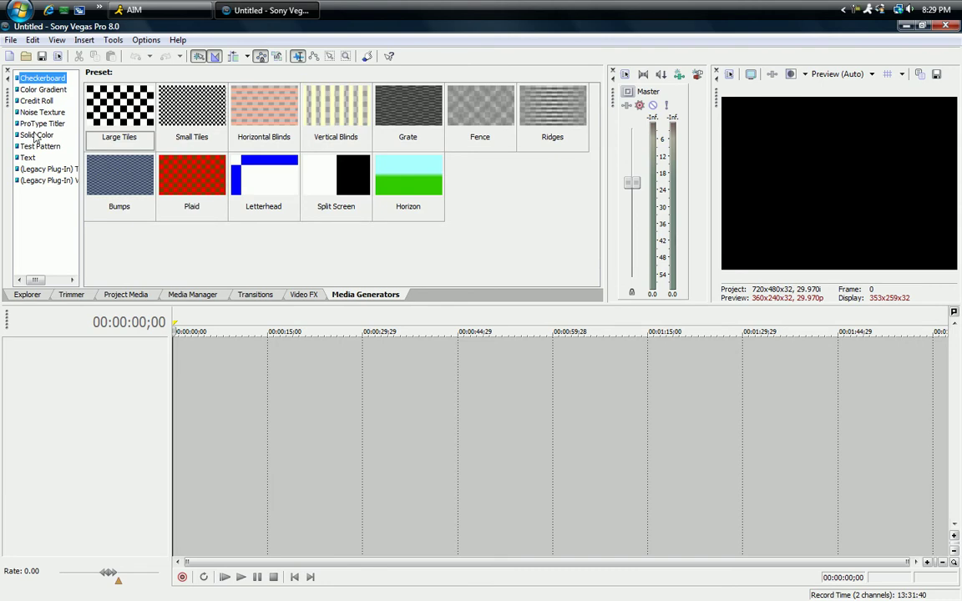
pyautogui.click(29, 157)
pyautogui.moveTo(175, 98); pyautogui.dragTo(192, 401)
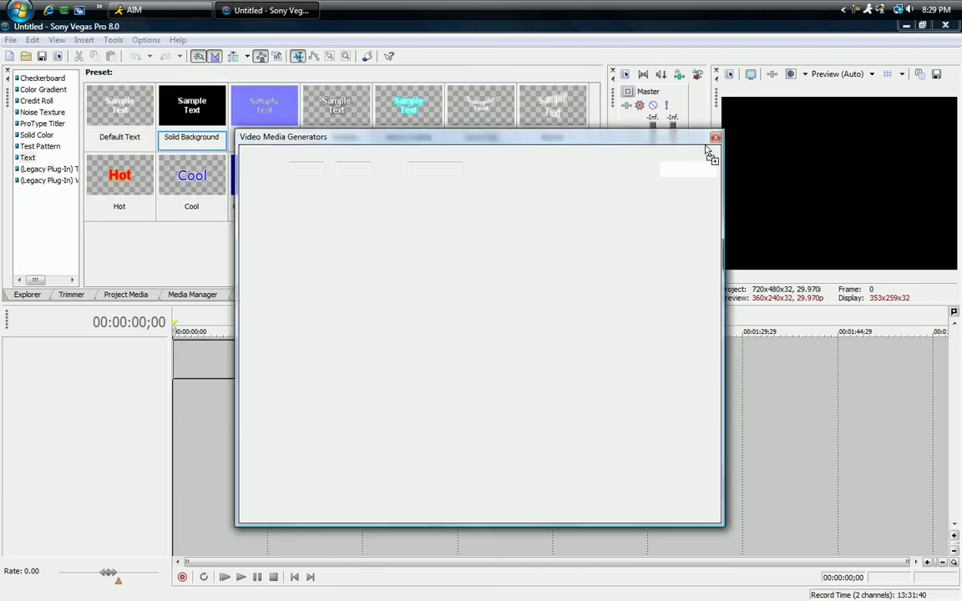
pyautogui.click(716, 139)
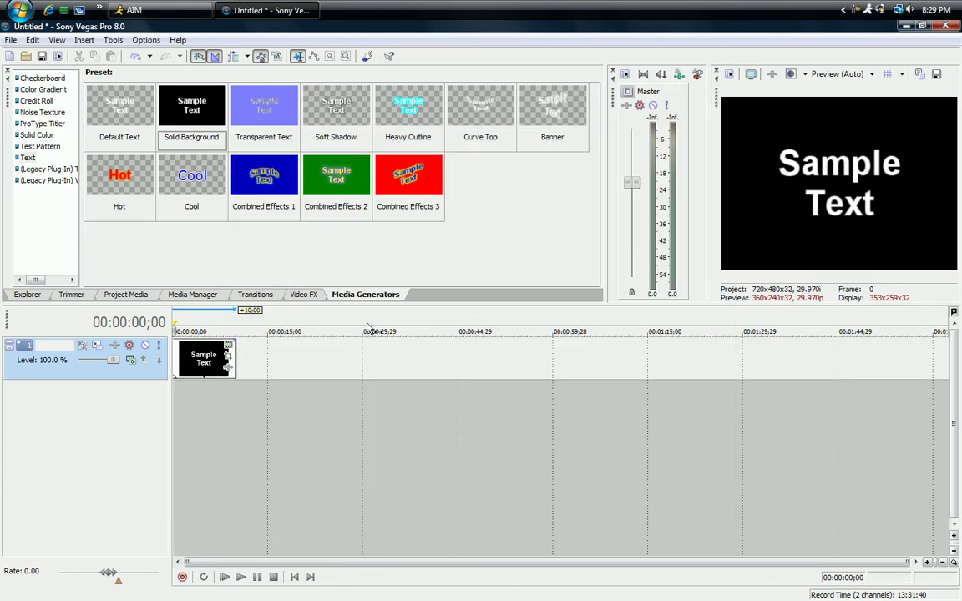
pyautogui.click(200, 367)
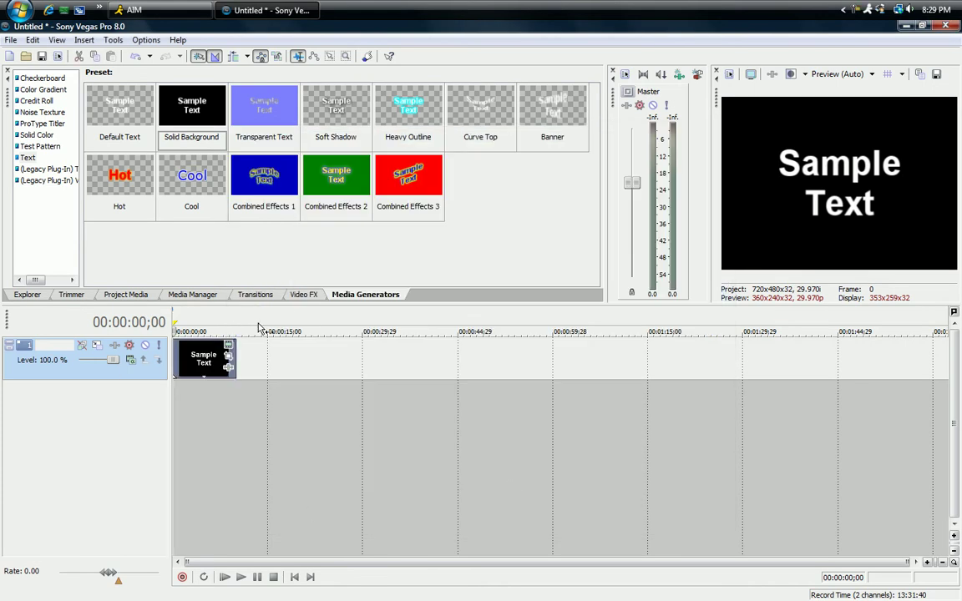
# Scroll the Video FX list, compare Gaussian Blur, and settle on the Linear Blur presets
pyautogui.click(305, 294)
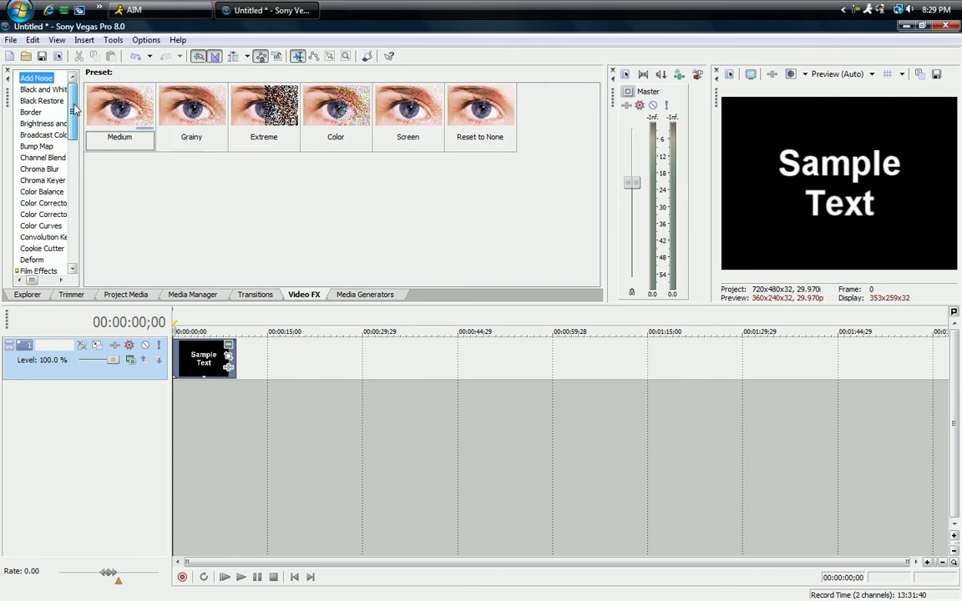
pyautogui.moveTo(74, 121); pyautogui.dragTo(71, 198)
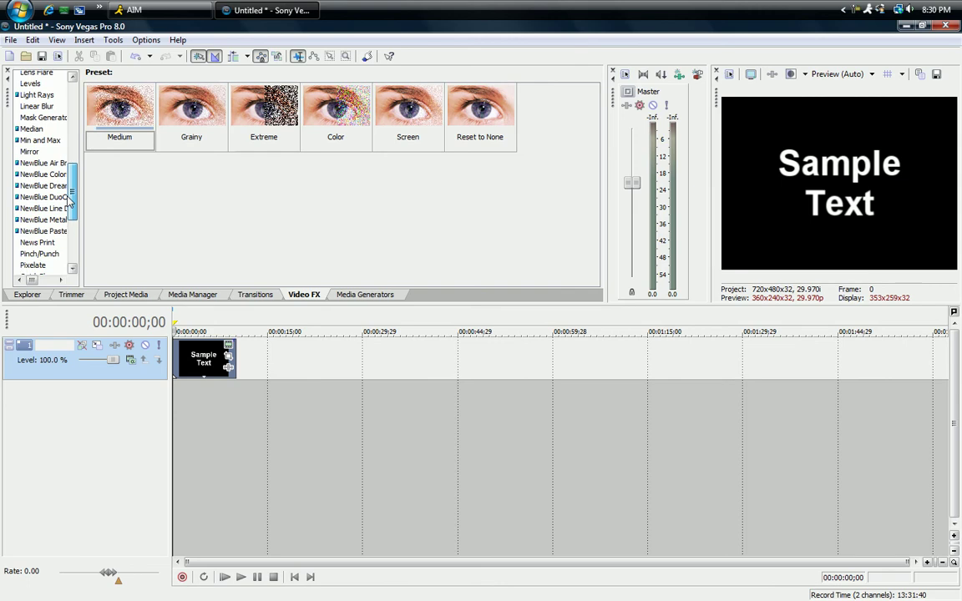
pyautogui.click(38, 106)
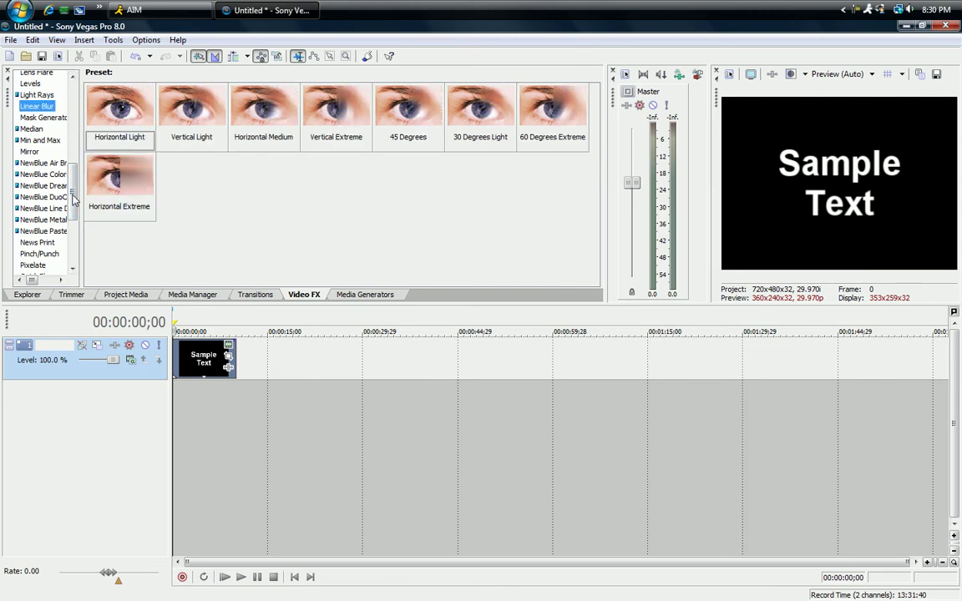
pyautogui.moveTo(73, 198); pyautogui.dragTo(71, 152)
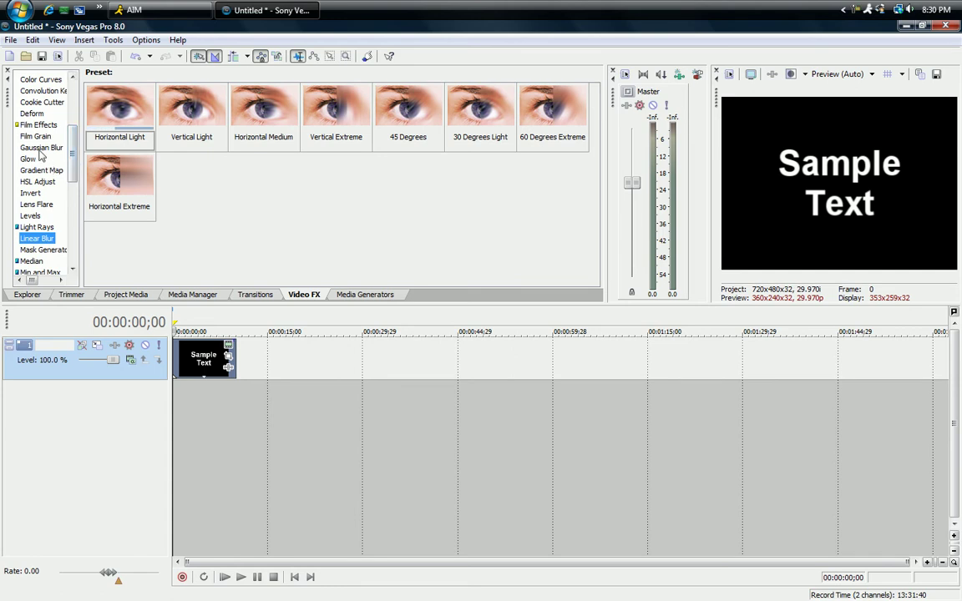
pyautogui.click(39, 149)
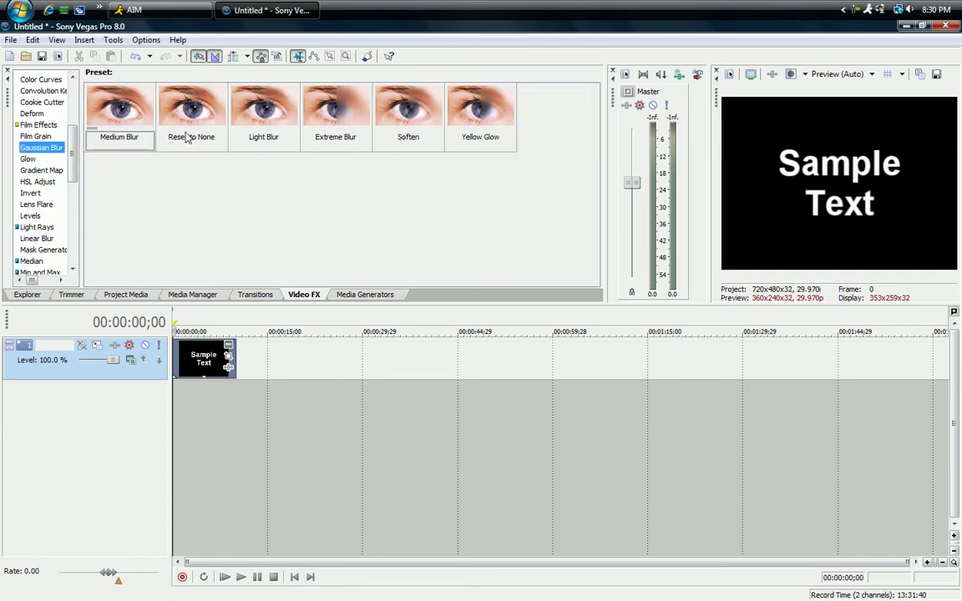
pyautogui.click(36, 239)
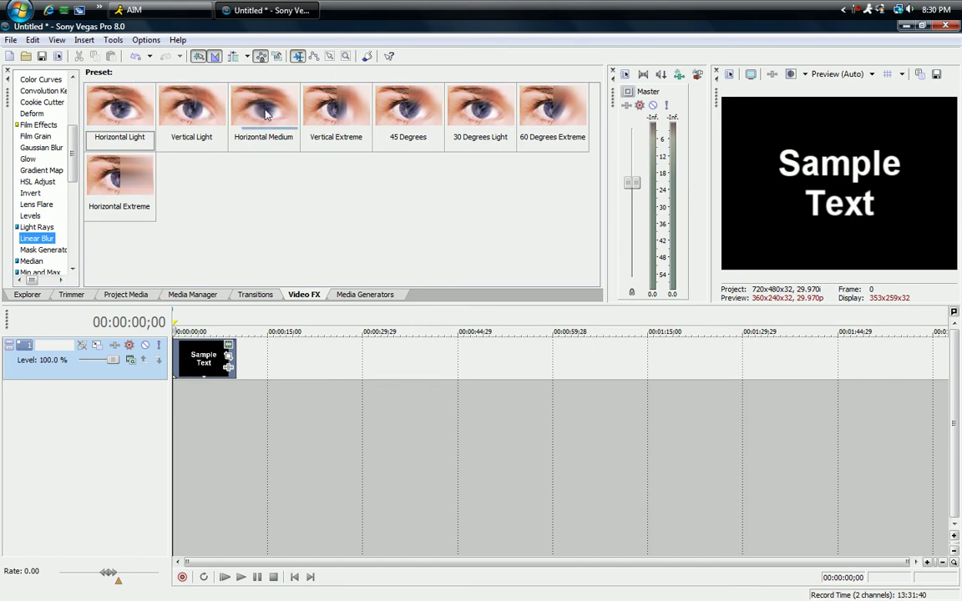
# Apply Linear Blur Horizontal Medium (angle 0, amount 0.100) to Sample Text and move the FX cursor slightly later
pyautogui.moveTo(261, 103); pyautogui.dragTo(201, 361)
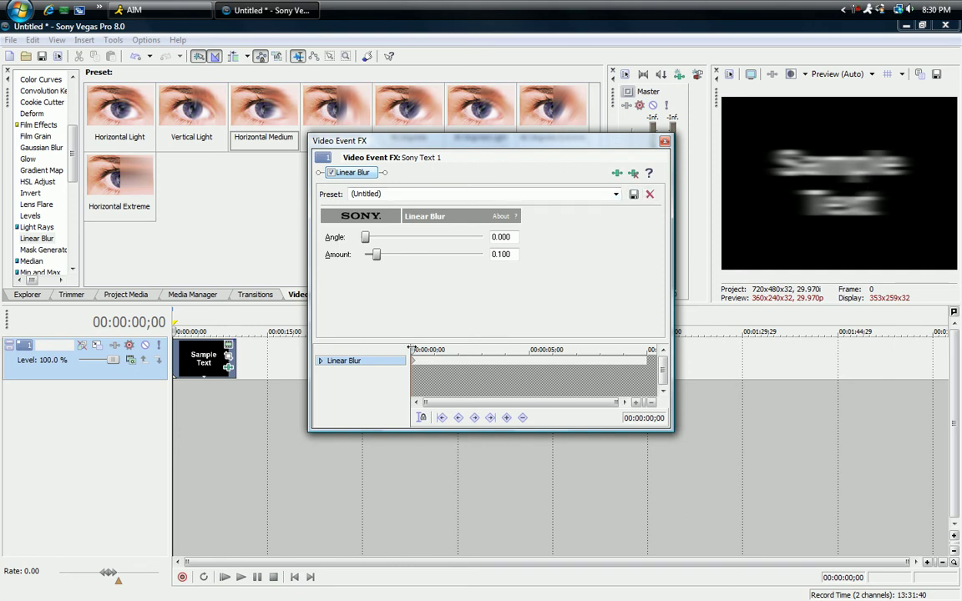
pyautogui.moveTo(411, 348); pyautogui.dragTo(416, 348)
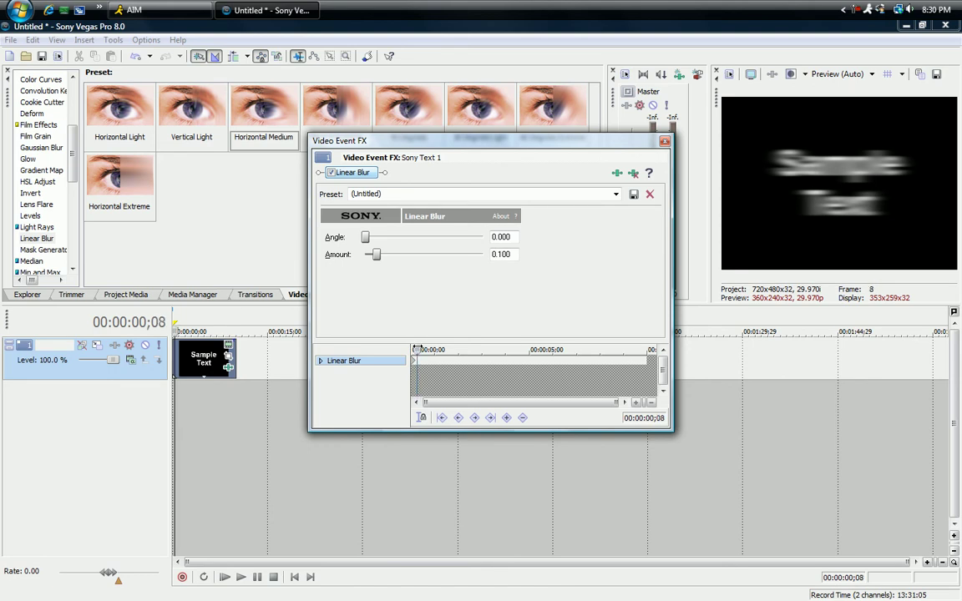
# Switch the blur from 30 Degrees Light to the Vertical Light preset
pyautogui.click(615, 193)
pyautogui.click(417, 342)
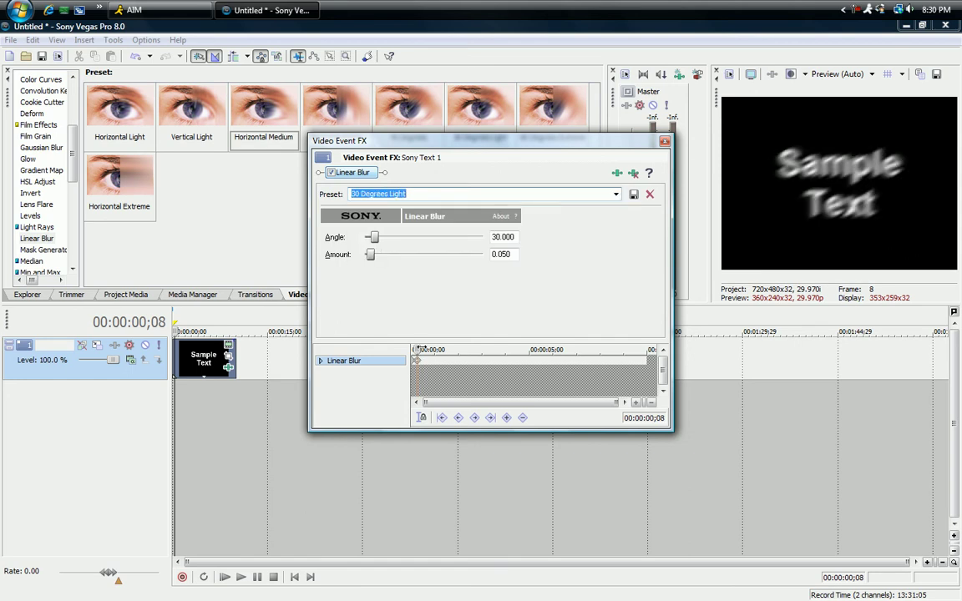
pyautogui.press('Down')
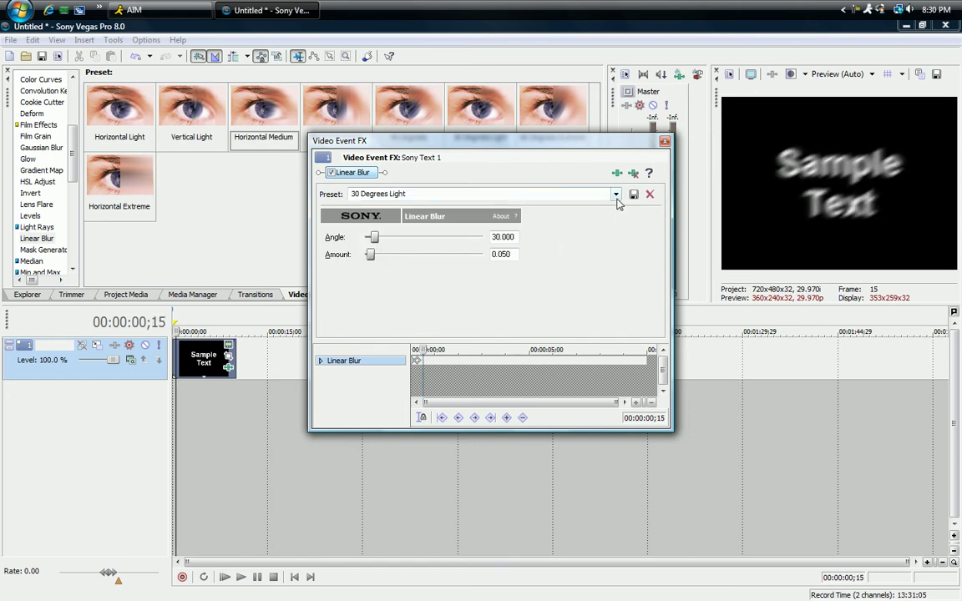
pyautogui.click(615, 194)
pyautogui.click(519, 217)
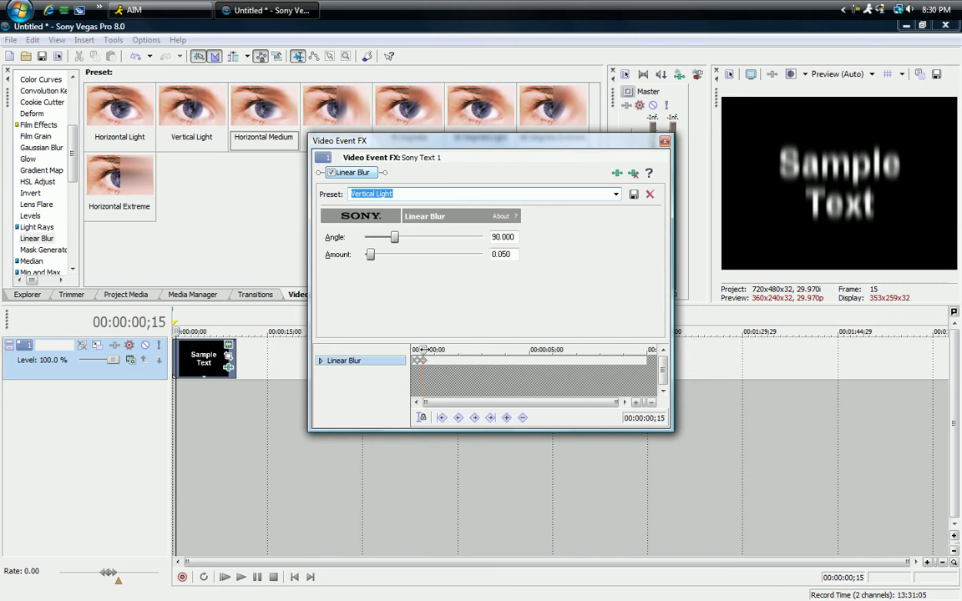
# Add keyframes a few frames apart using Horizontal Light, then 60 Degrees Extreme
pyautogui.moveTo(424, 349); pyautogui.dragTo(432, 350)
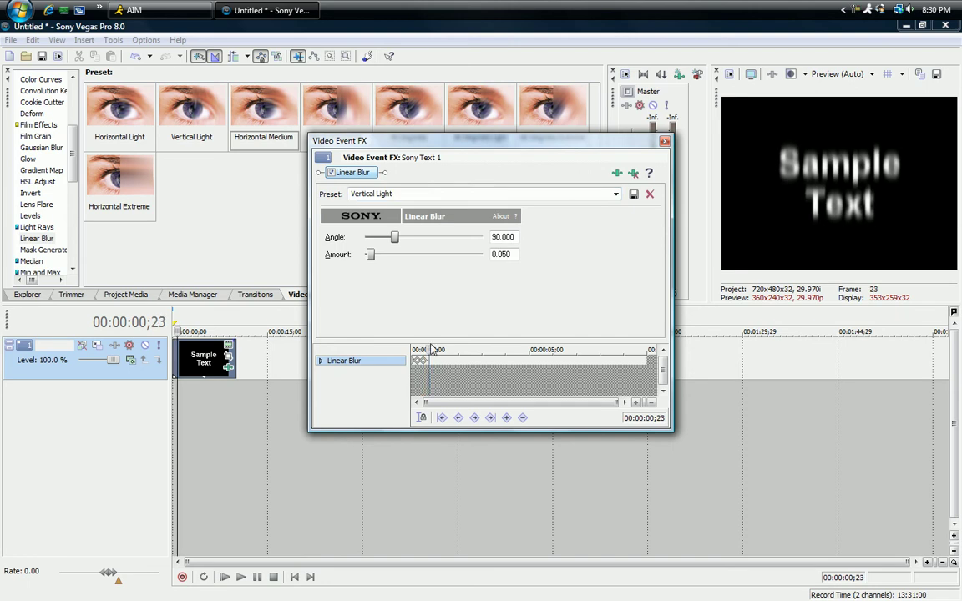
pyautogui.click(615, 194)
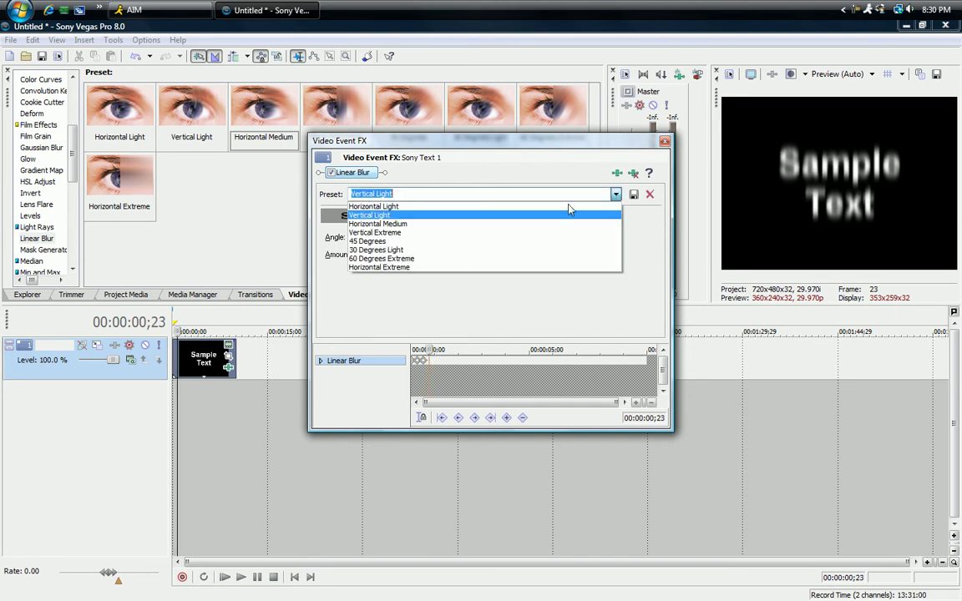
pyautogui.click(507, 211)
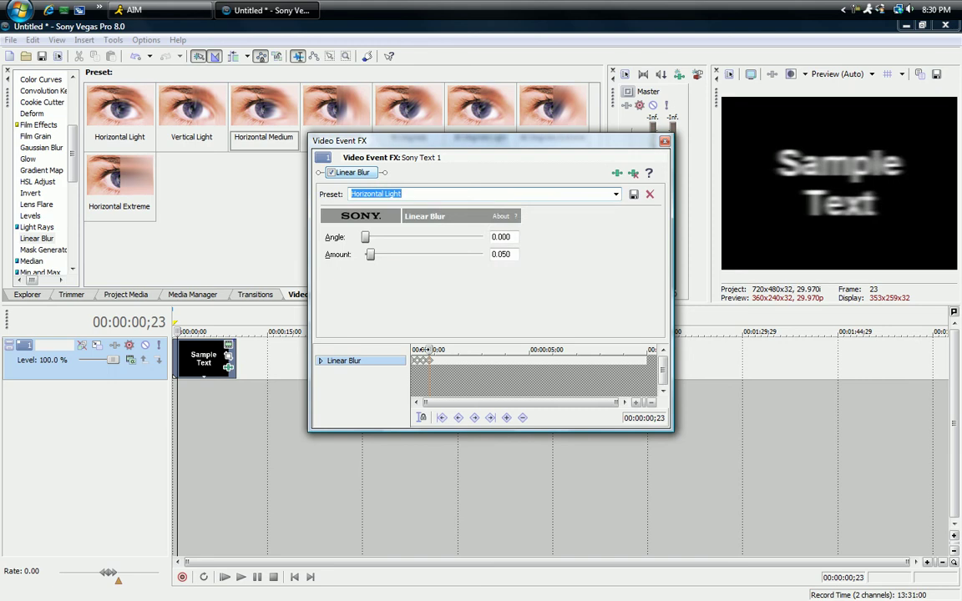
pyautogui.press('space')
pyautogui.press('space')
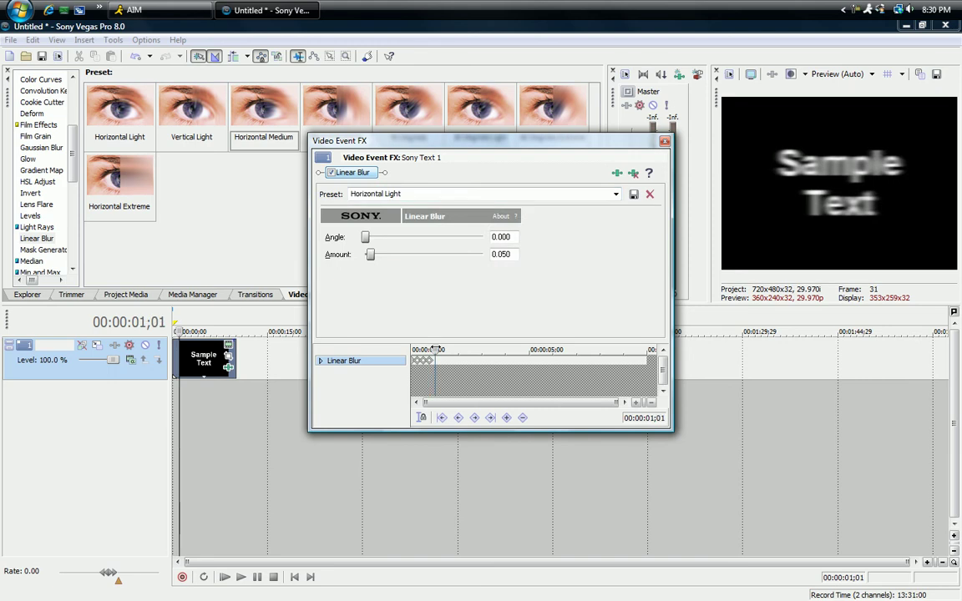
pyautogui.click(620, 195)
pyautogui.click(541, 266)
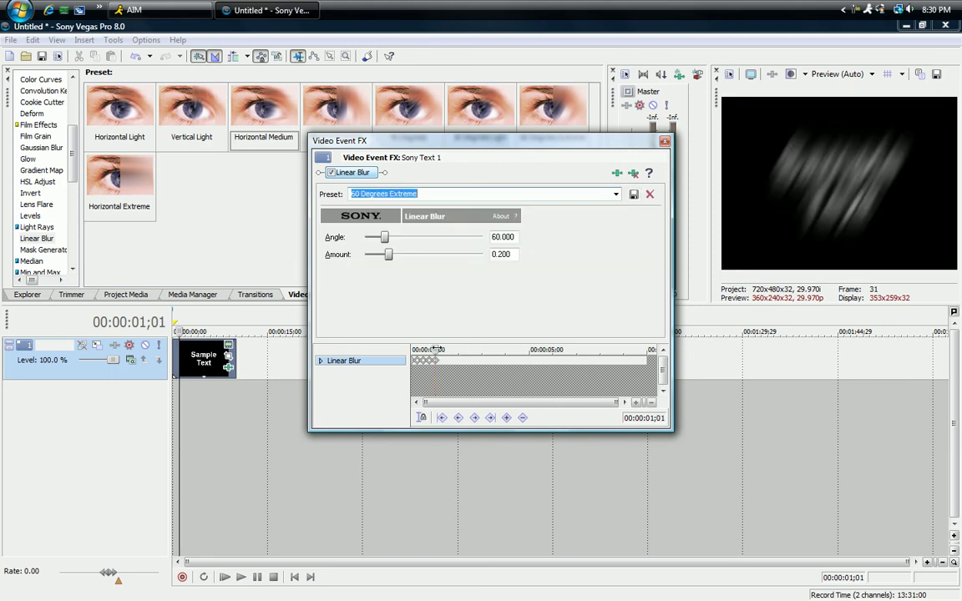
# Add further keyframes with Horizontal Extreme, then Vertical Extreme presets
pyautogui.moveTo(434, 349); pyautogui.dragTo(441, 349)
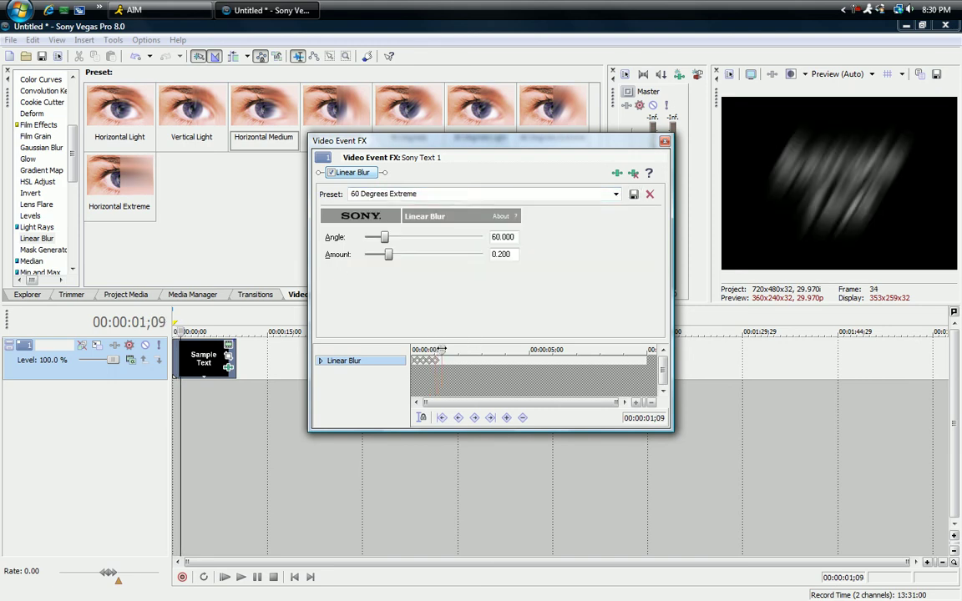
pyautogui.click(615, 194)
pyautogui.click(501, 268)
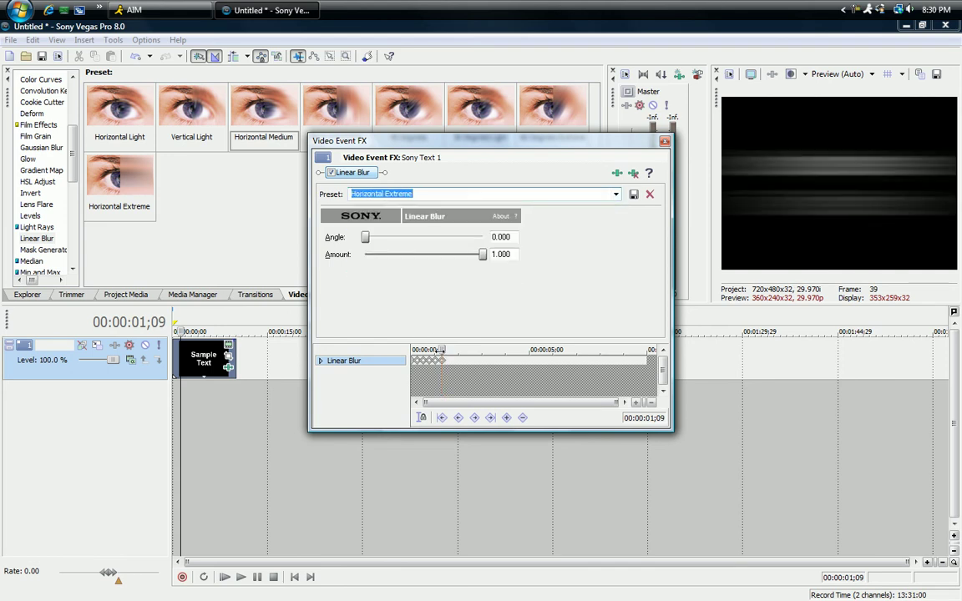
pyautogui.moveTo(443, 349); pyautogui.dragTo(448, 349)
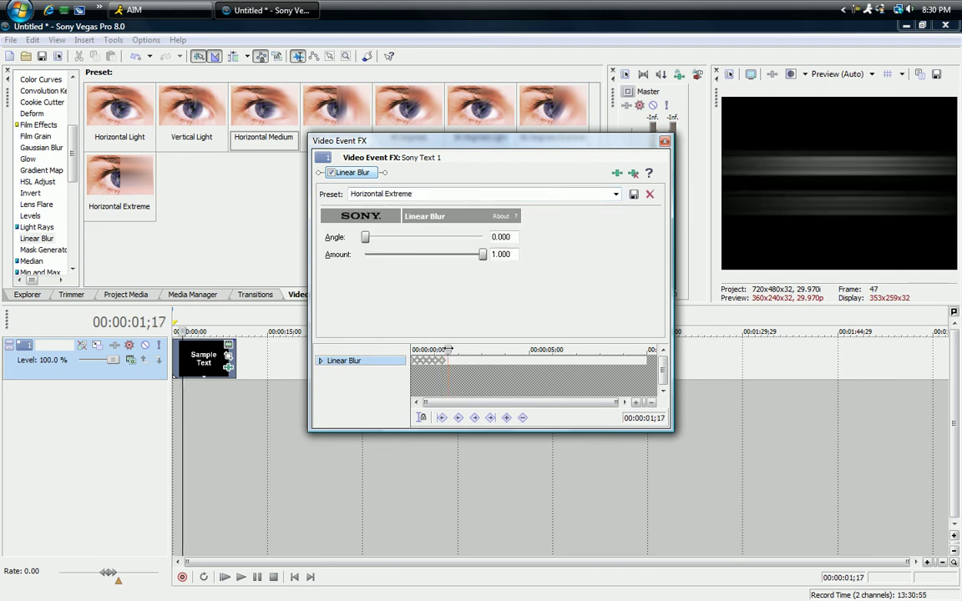
pyautogui.click(615, 194)
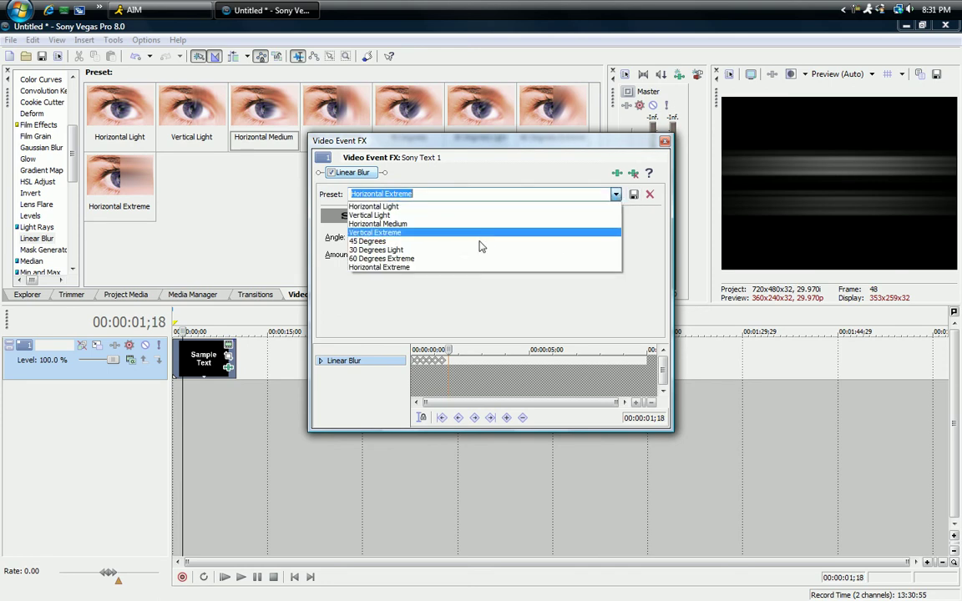
pyautogui.click(492, 234)
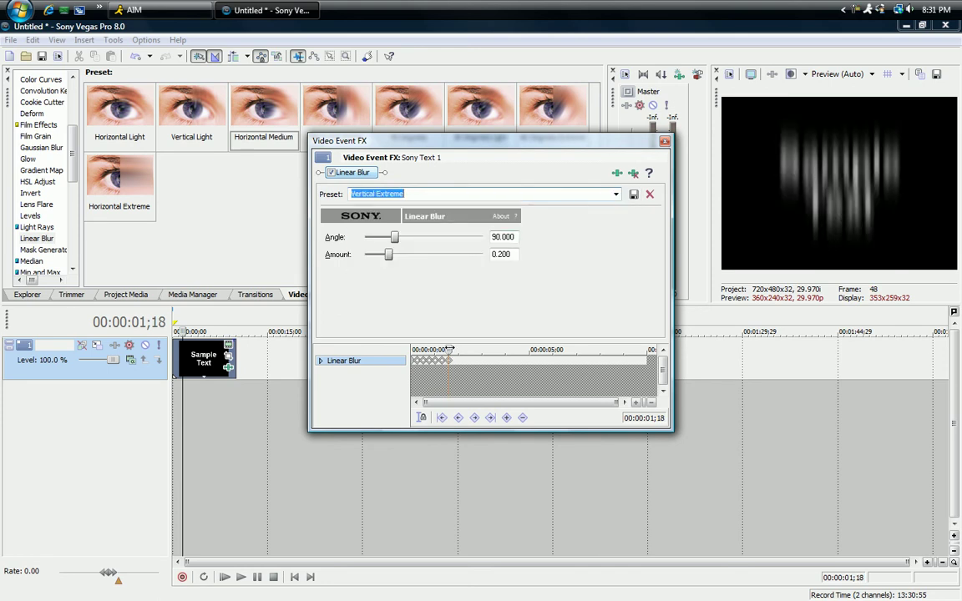
# Add keyframes using 30 Degrees Light, then Horizontal Extreme presets
pyautogui.moveTo(449, 349); pyautogui.dragTo(452, 349)
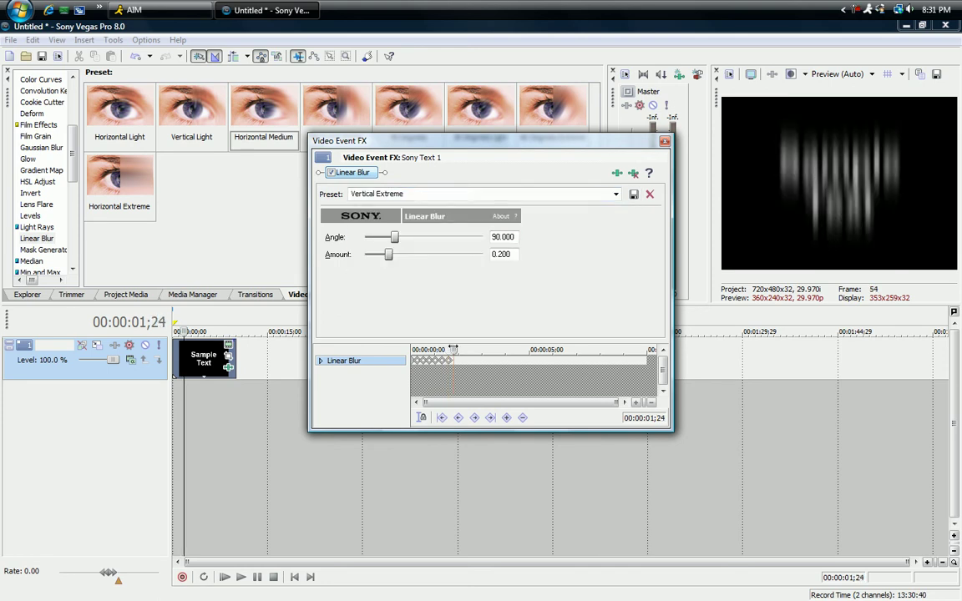
pyautogui.click(616, 193)
pyautogui.click(537, 250)
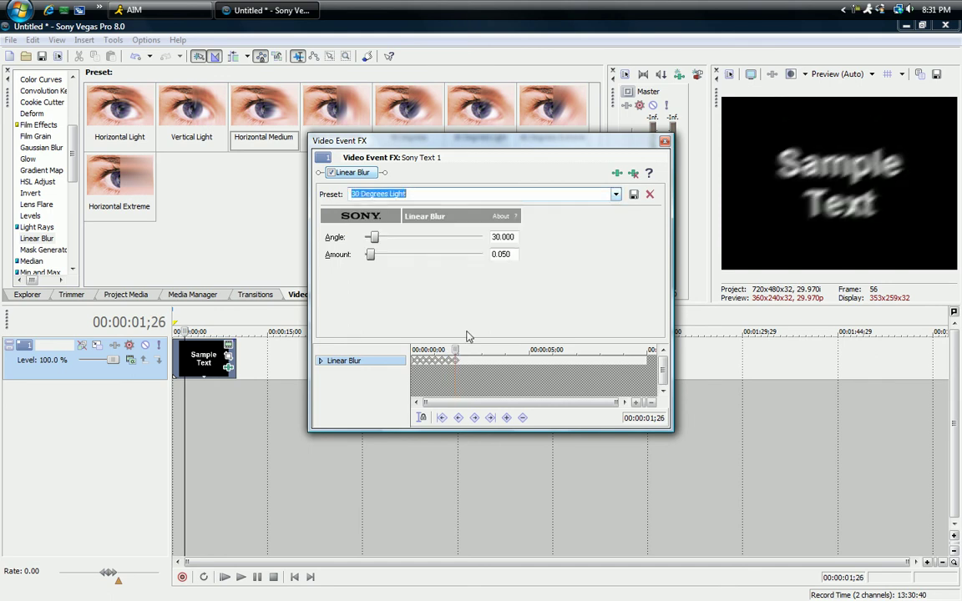
pyautogui.moveTo(458, 349); pyautogui.dragTo(461, 346)
pyautogui.click(551, 194)
pyautogui.click(497, 268)
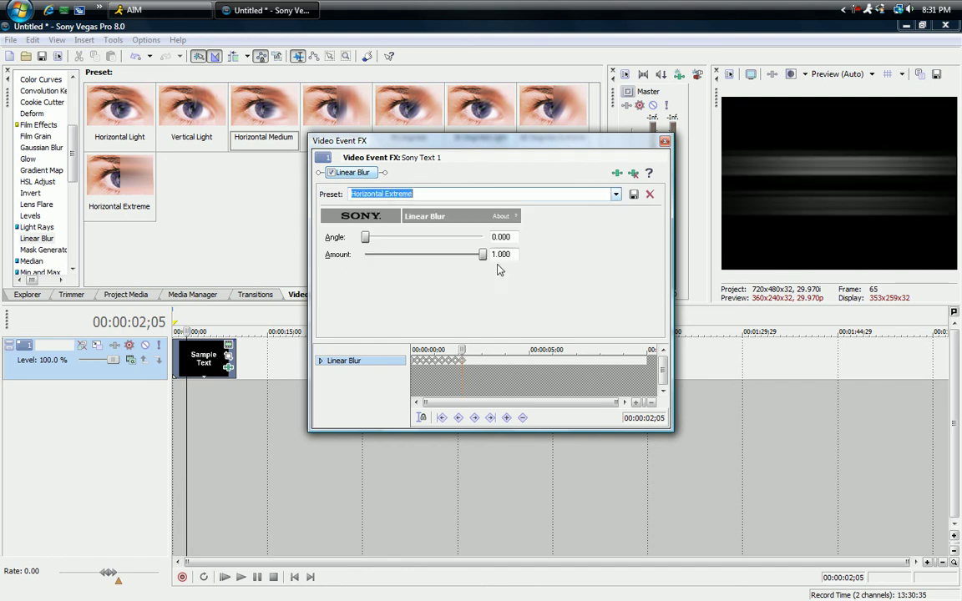
# Add keyframes using Horizontal Medium, then the 45 Degrees preset
pyautogui.moveTo(462, 349); pyautogui.dragTo(468, 349)
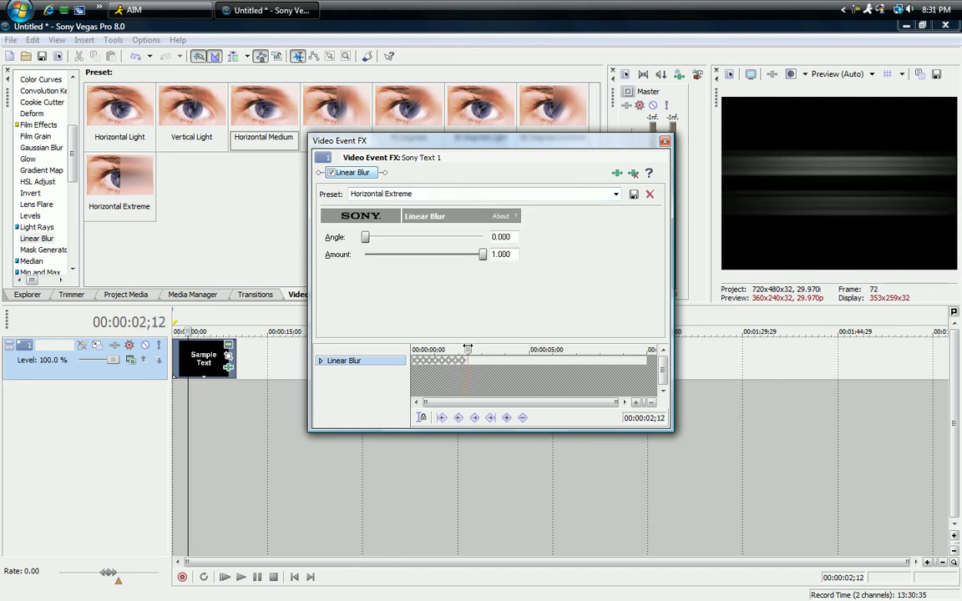
pyautogui.click(614, 196)
pyautogui.click(540, 224)
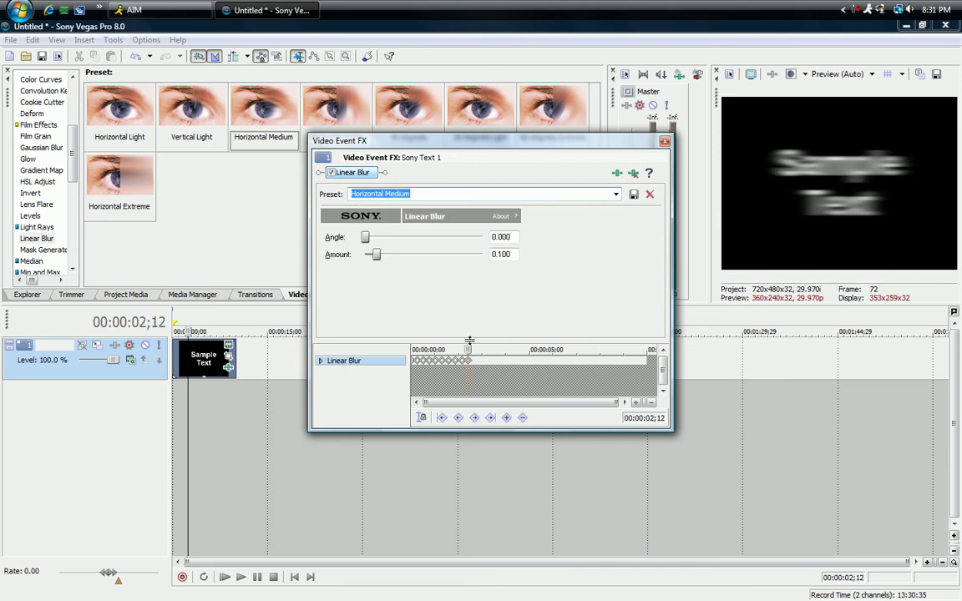
pyautogui.moveTo(469, 349); pyautogui.dragTo(475, 349)
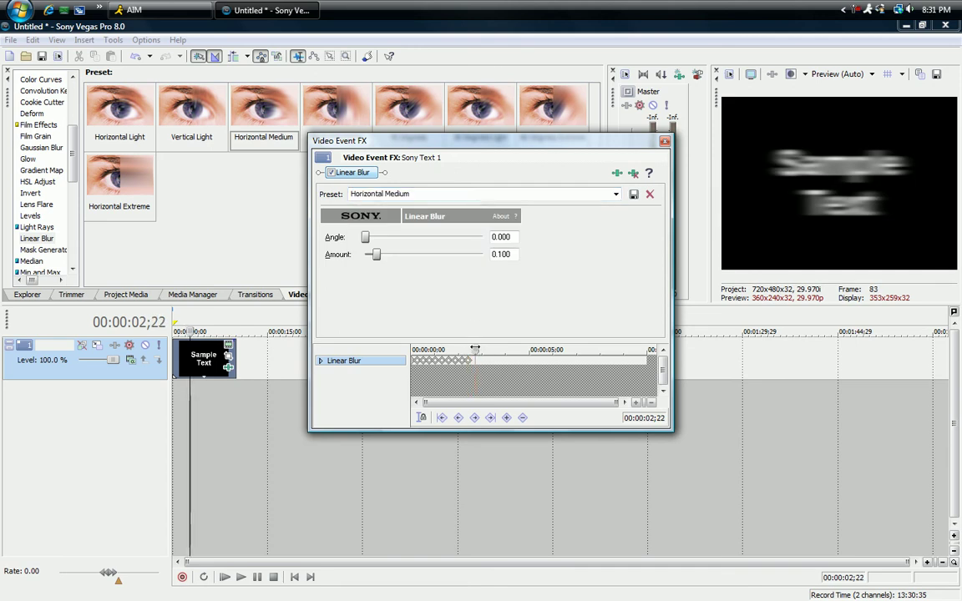
pyautogui.click(615, 194)
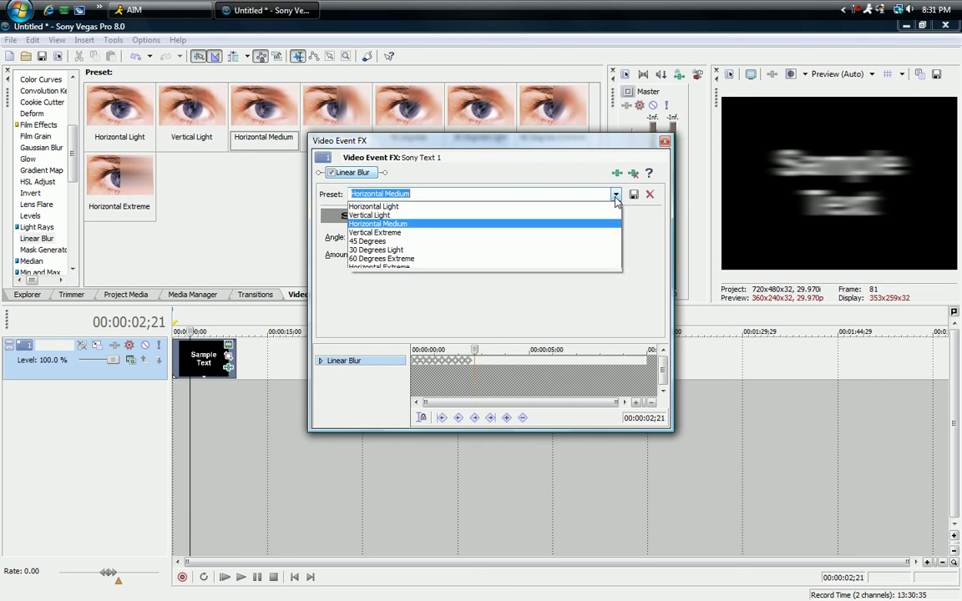
pyautogui.click(480, 242)
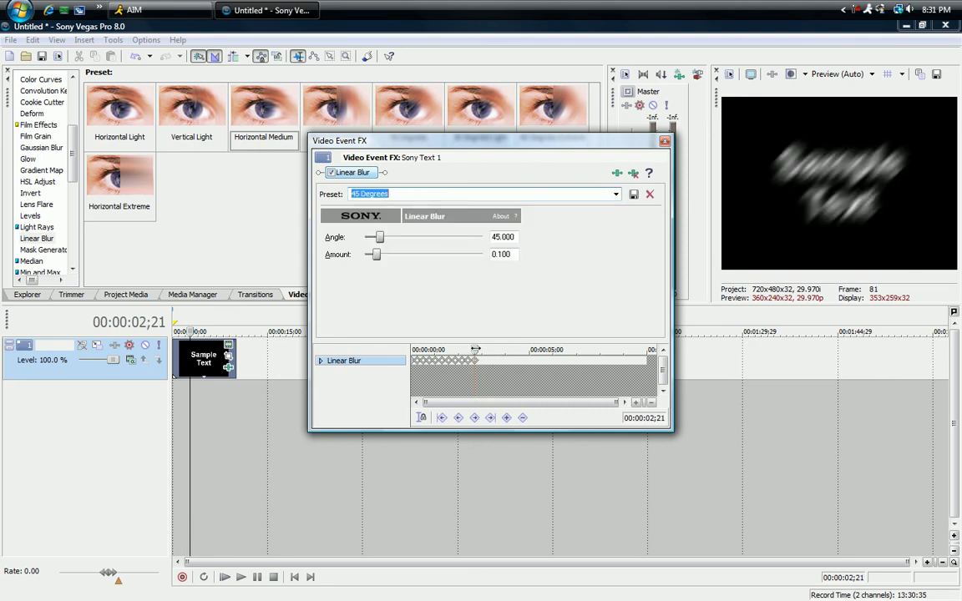
# Near three seconds, add a Vertical Light keyframe (angle 90, amount 0.050), then advance to 03;09
pyautogui.moveTo(475, 349)
pyautogui.mouseDown()
pyautogui.moveTo(532, 349)
pyautogui.moveTo(474, 347)
pyautogui.moveTo(482, 346)
pyautogui.mouseUp()
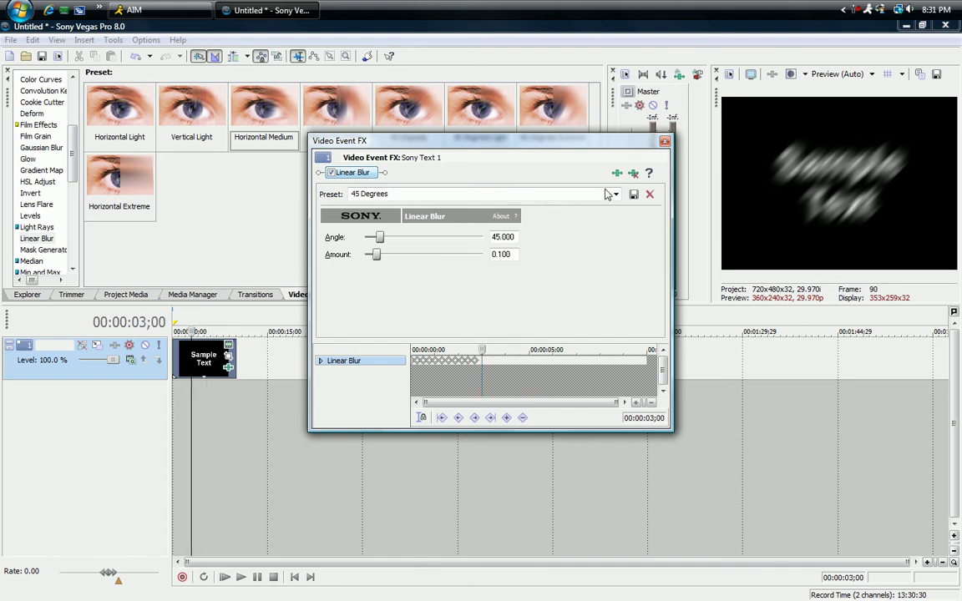
pyautogui.click(556, 194)
pyautogui.click(558, 216)
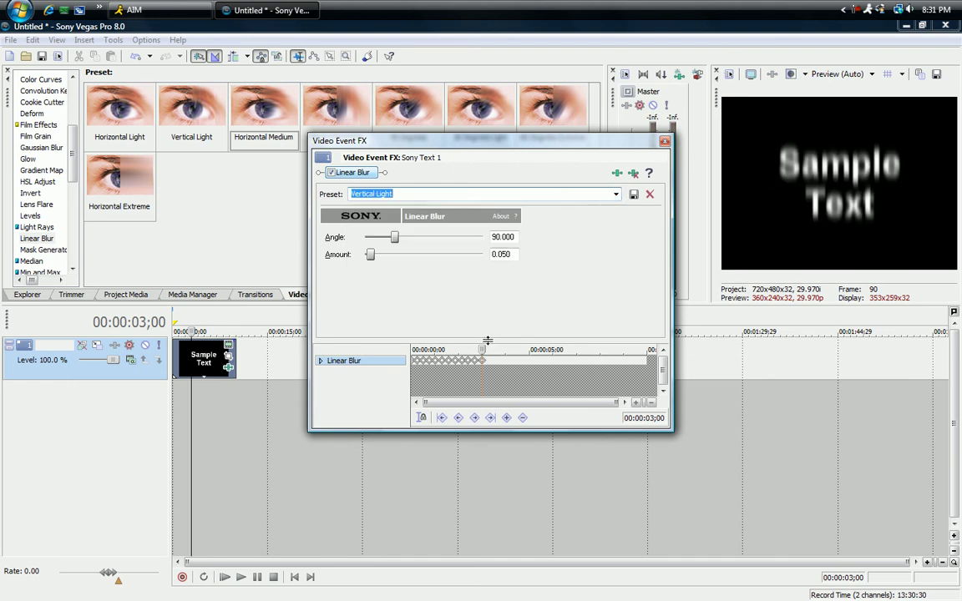
pyautogui.moveTo(484, 348); pyautogui.dragTo(489, 348)
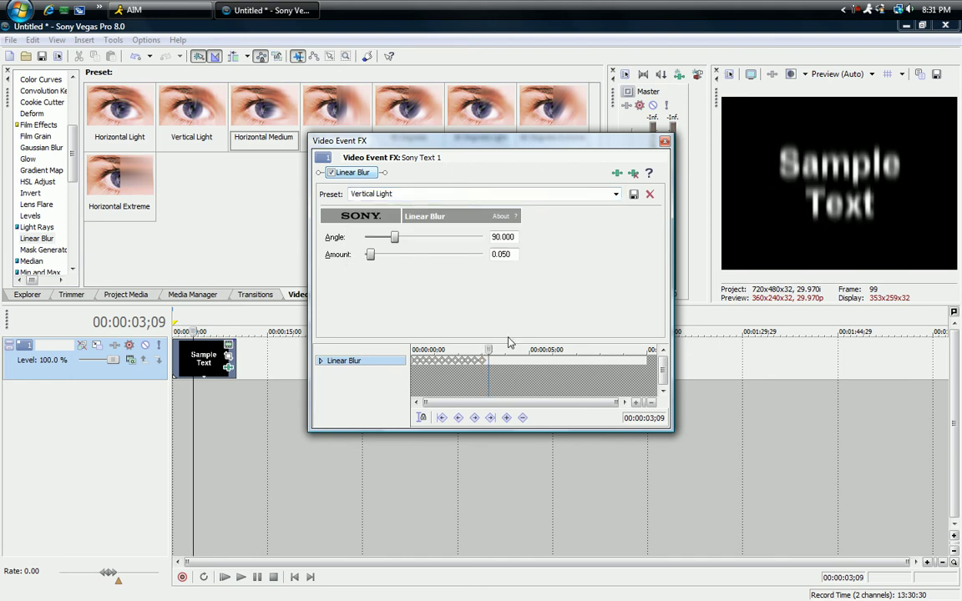
# Key Horizontal Light, then at 03;18 drag the blur Amount to 0.000 to sharpen the text
pyautogui.click(618, 195)
pyautogui.click(587, 206)
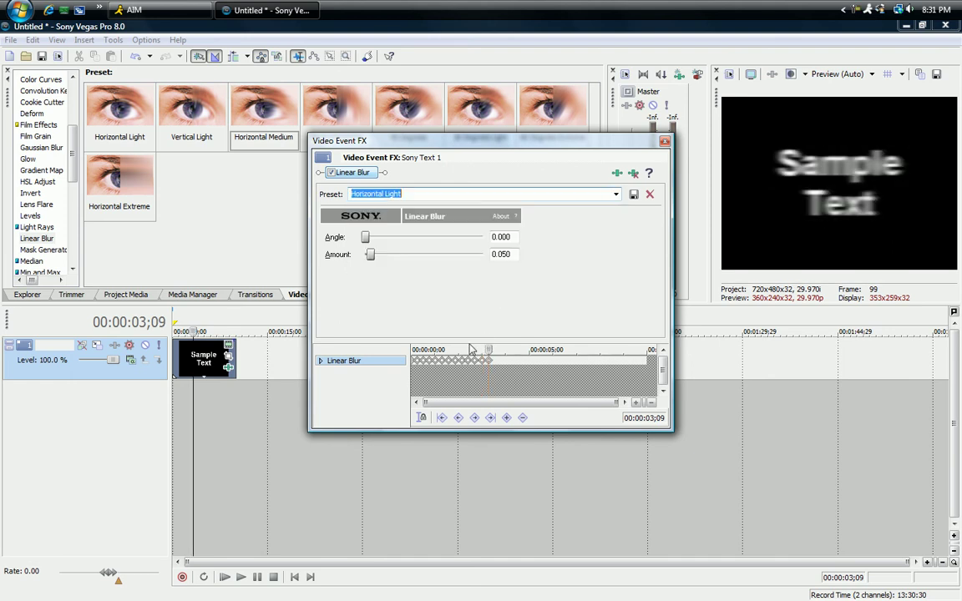
pyautogui.moveTo(489, 349); pyautogui.dragTo(497, 349)
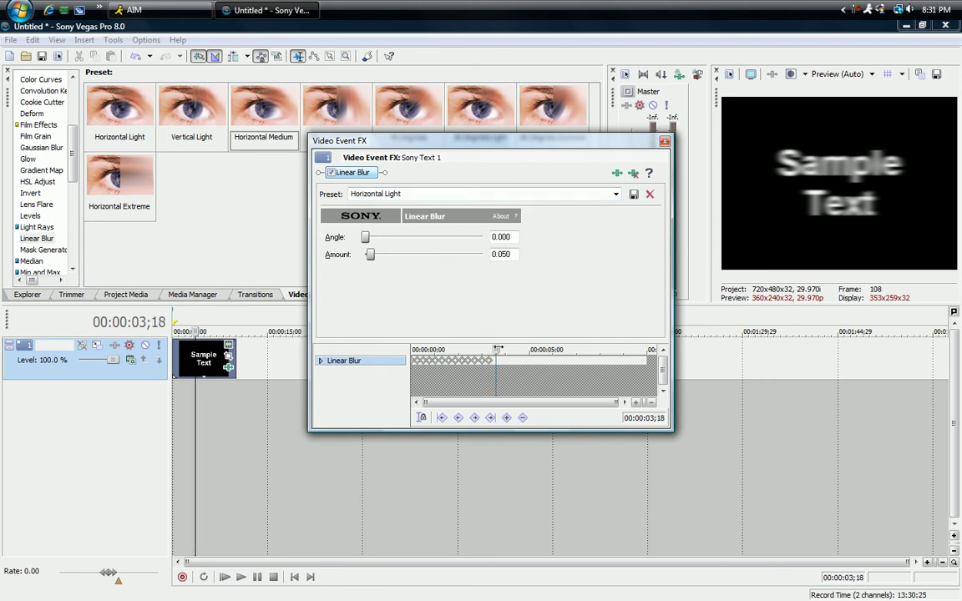
pyautogui.click(615, 194)
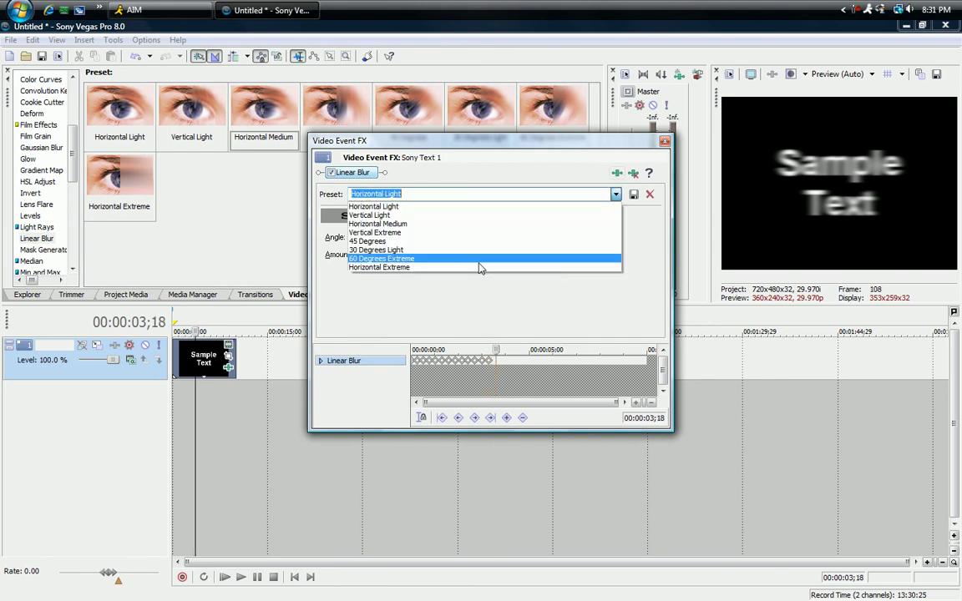
pyautogui.click(405, 298)
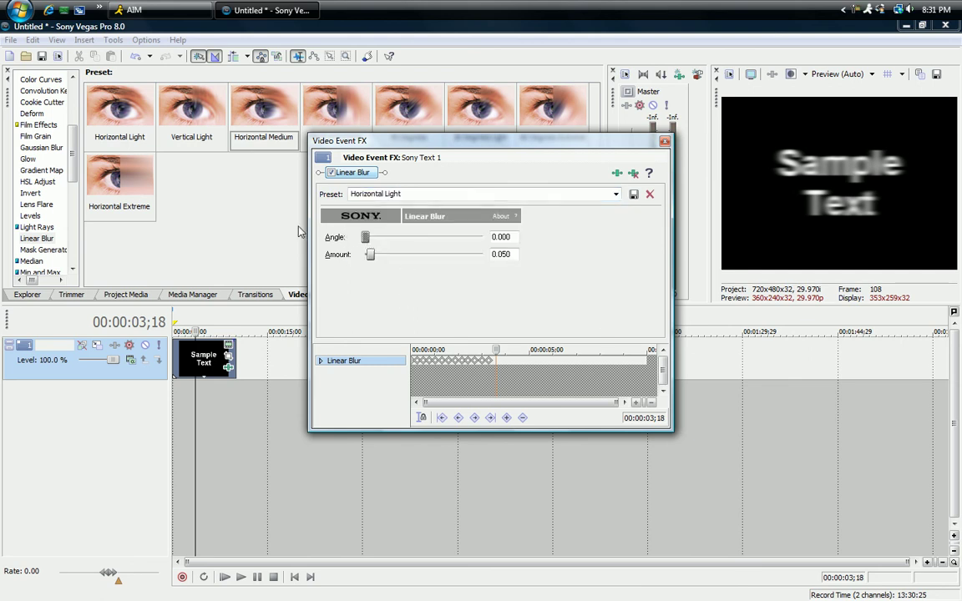
pyautogui.moveTo(369, 254); pyautogui.dragTo(320, 263)
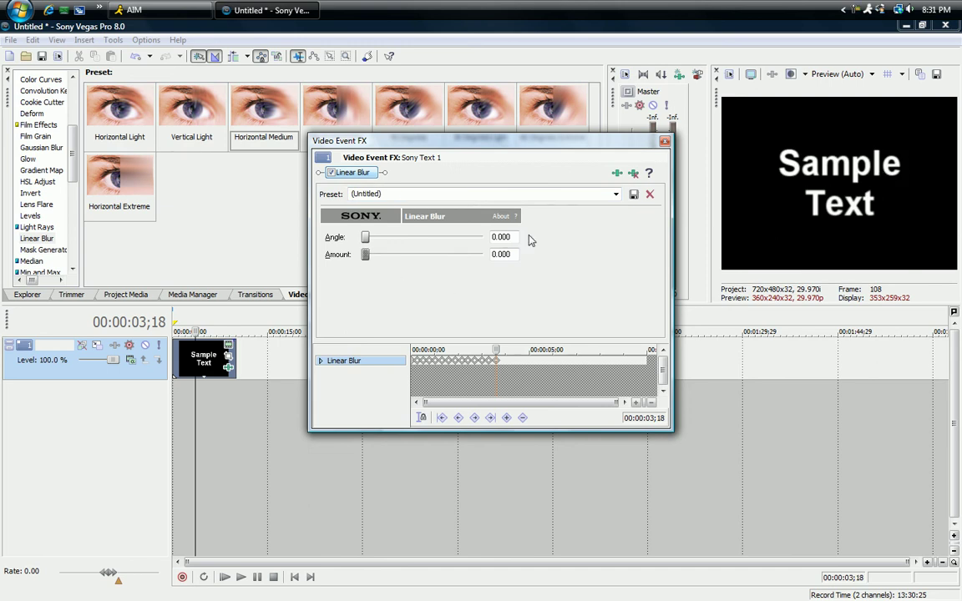
# Close Video Event FX and play the blur animation twice from the start, pausing at the sharp ending
pyautogui.click(594, 124)
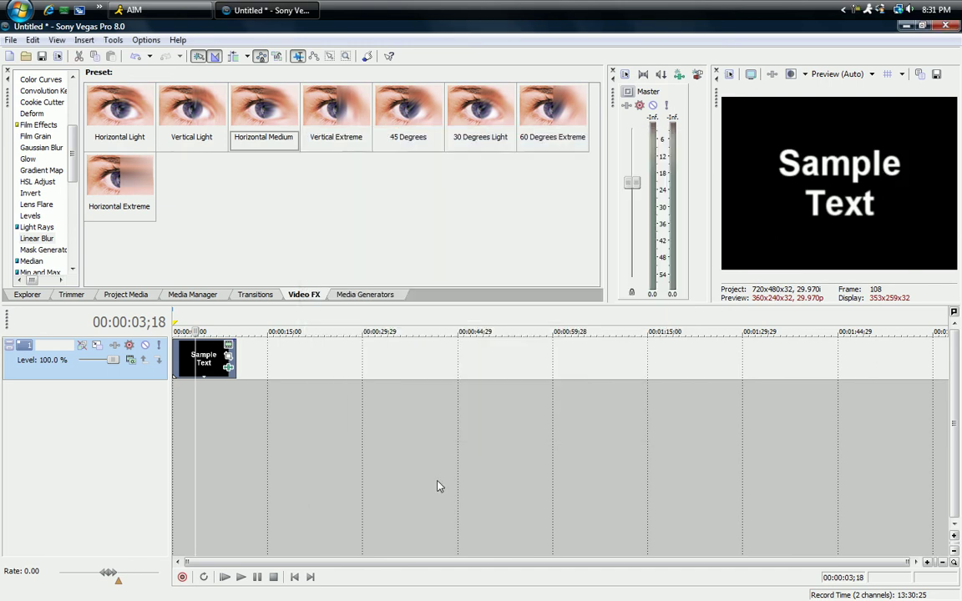
pyautogui.click(294, 577)
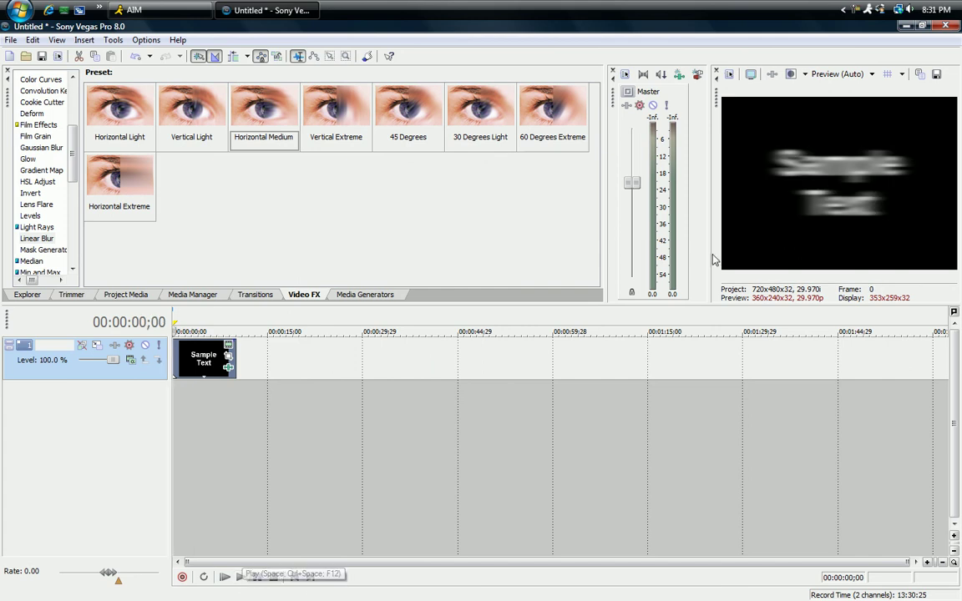
pyautogui.click(240, 578)
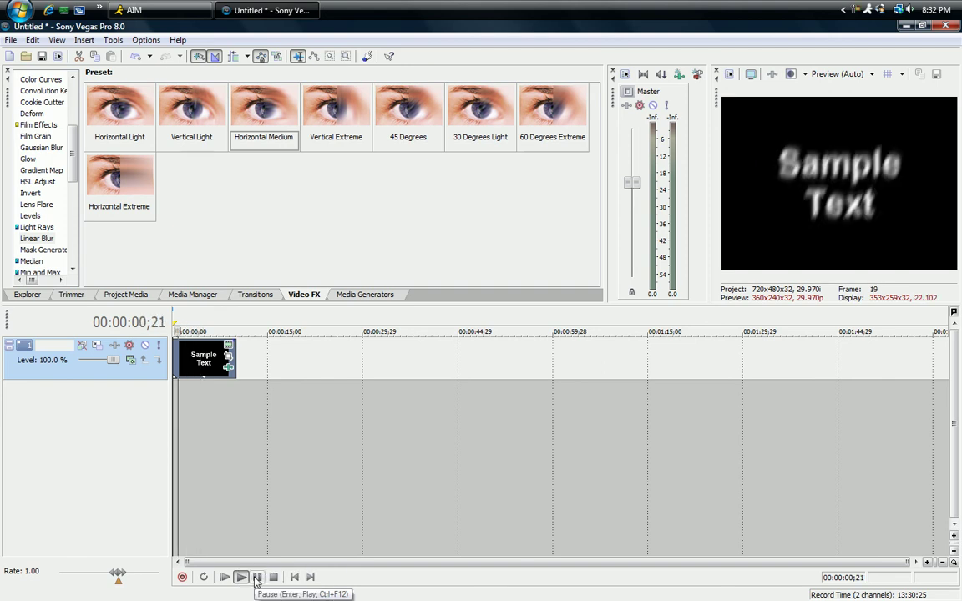
pyautogui.click(256, 582)
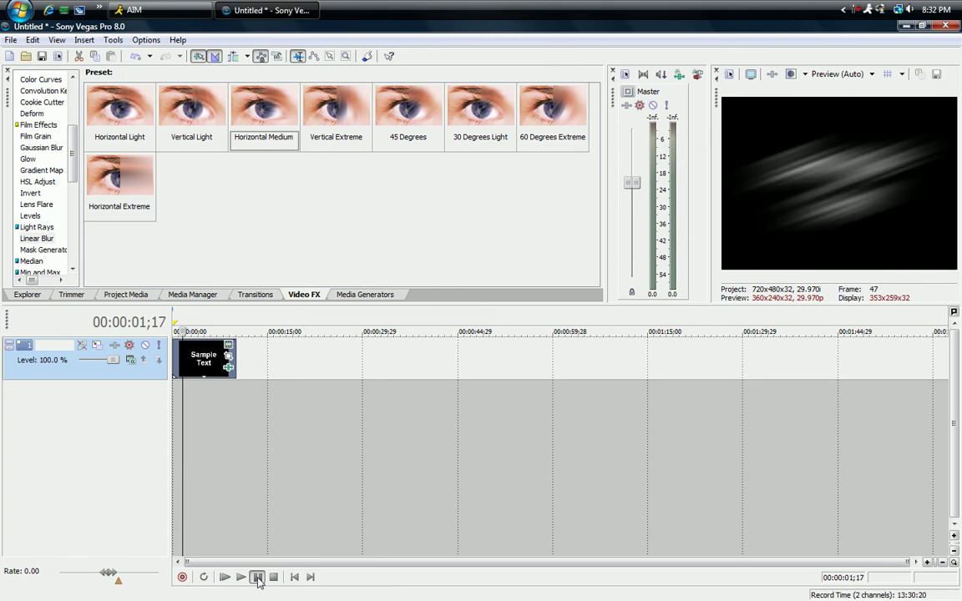
pyautogui.click(292, 578)
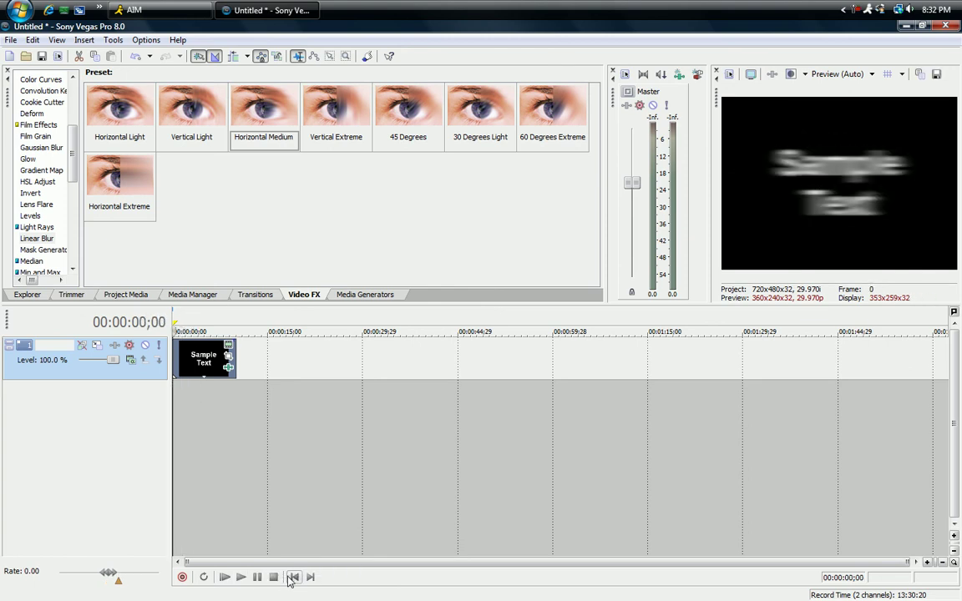
pyautogui.click(241, 578)
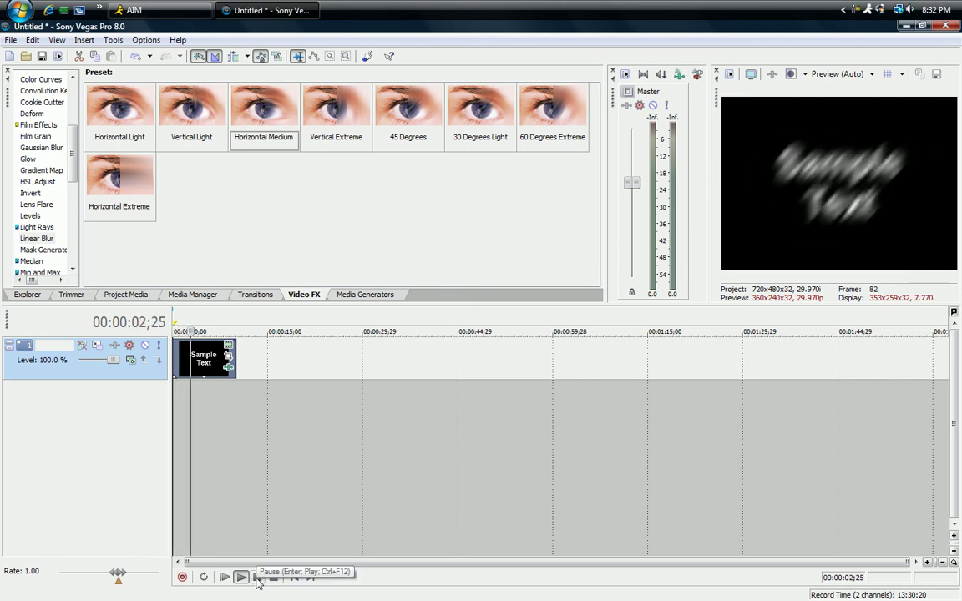
pyautogui.click(260, 581)
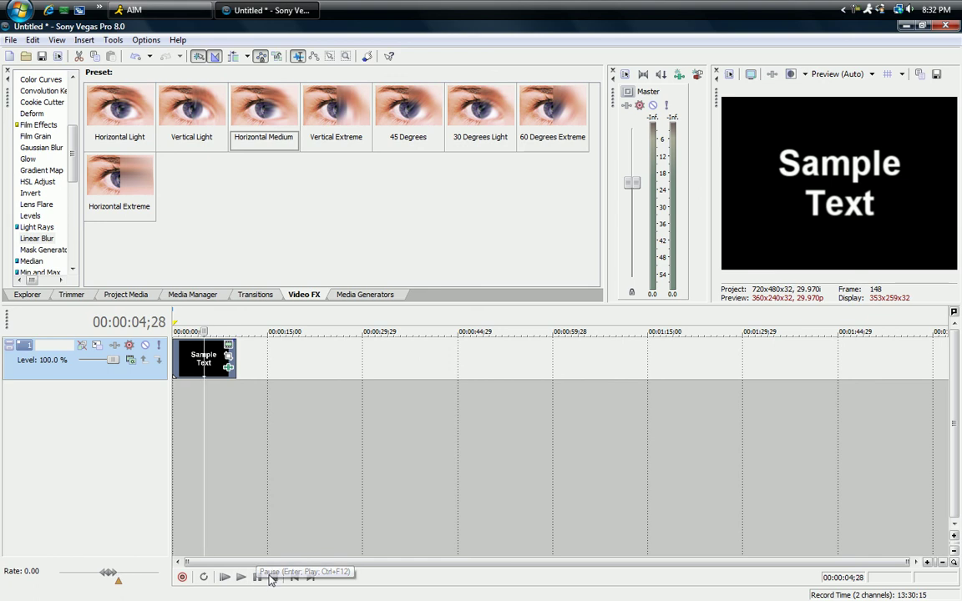
pyautogui.click(274, 578)
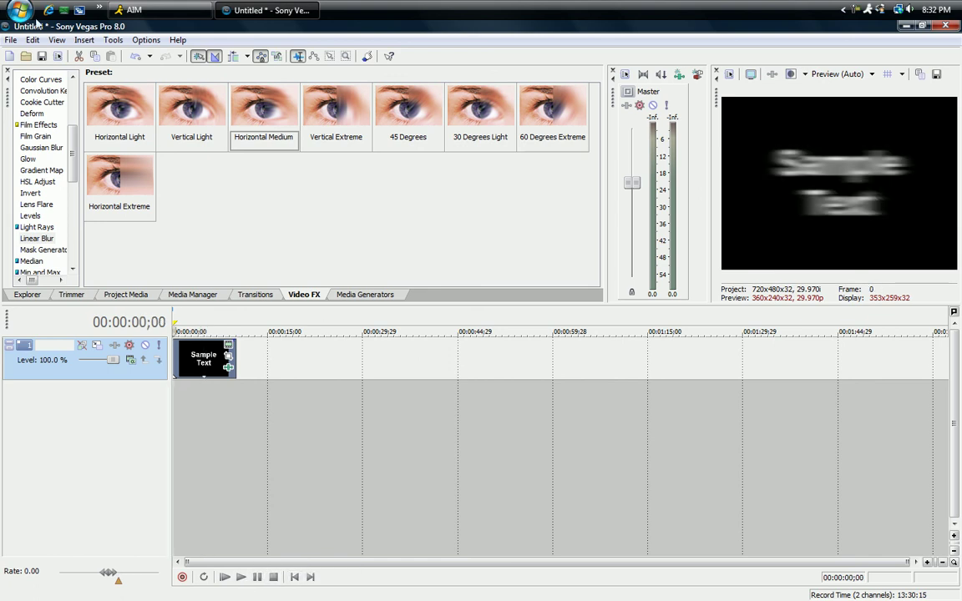
# Delete the Sample Text event and quit Vegas without saving changes
pyautogui.rightClick(215, 357)
pyautogui.click(250, 152)
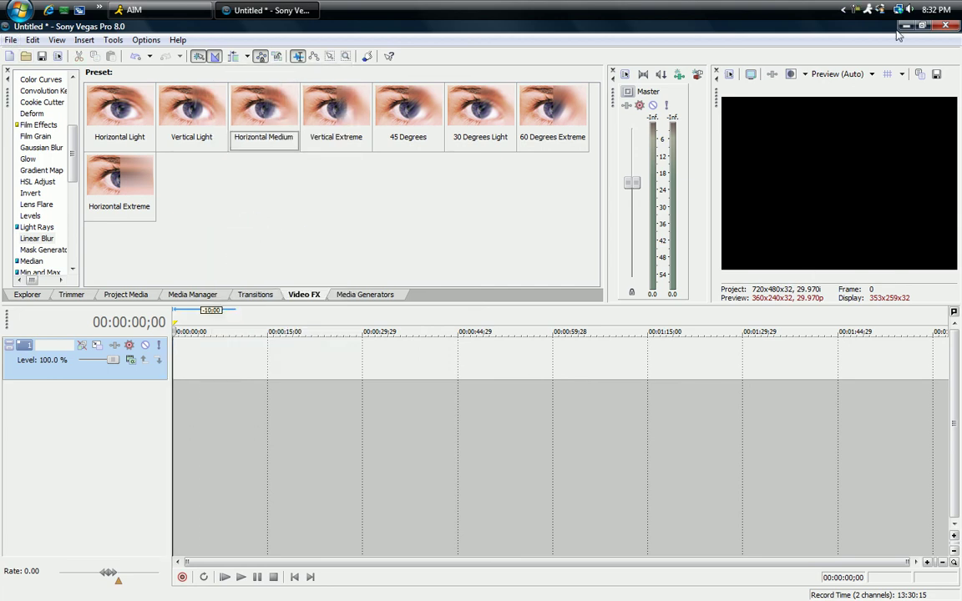
pyautogui.click(945, 26)
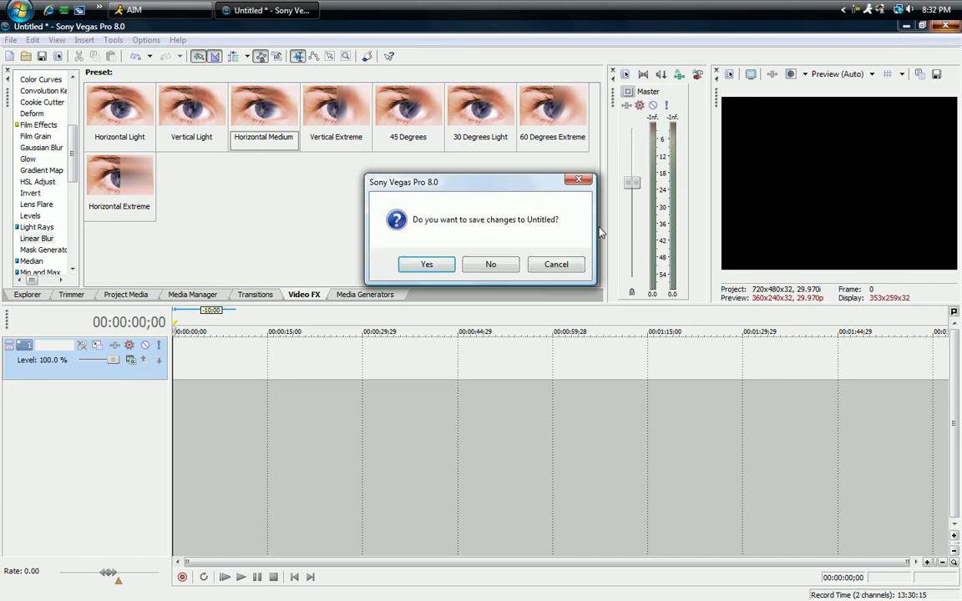
pyautogui.click(490, 264)
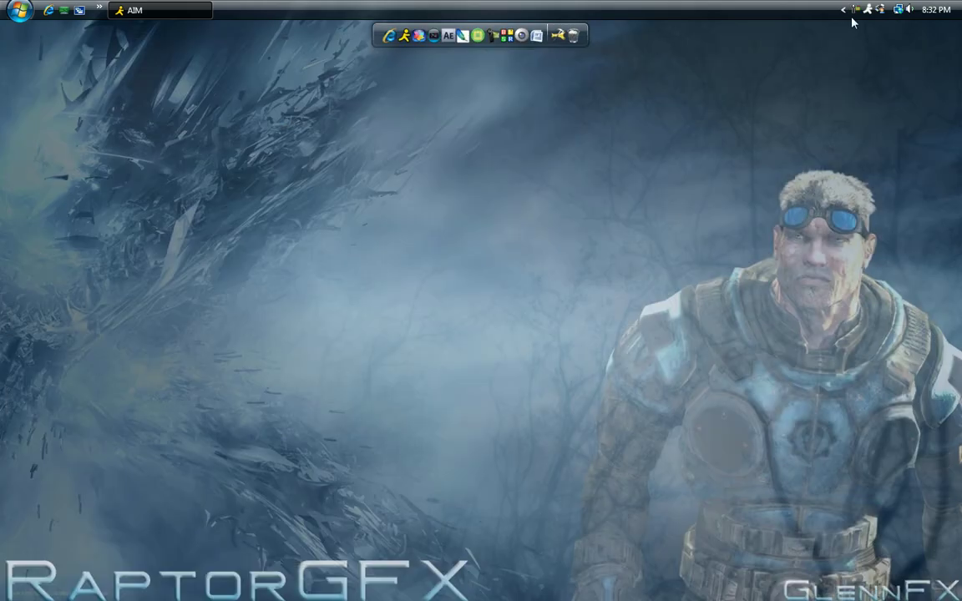
pyautogui.click(860, 12)
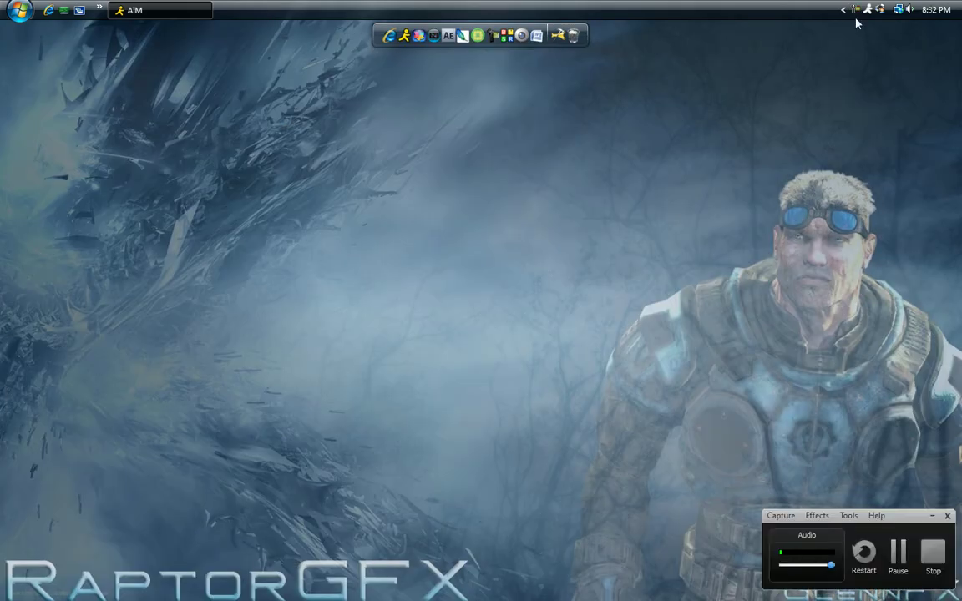